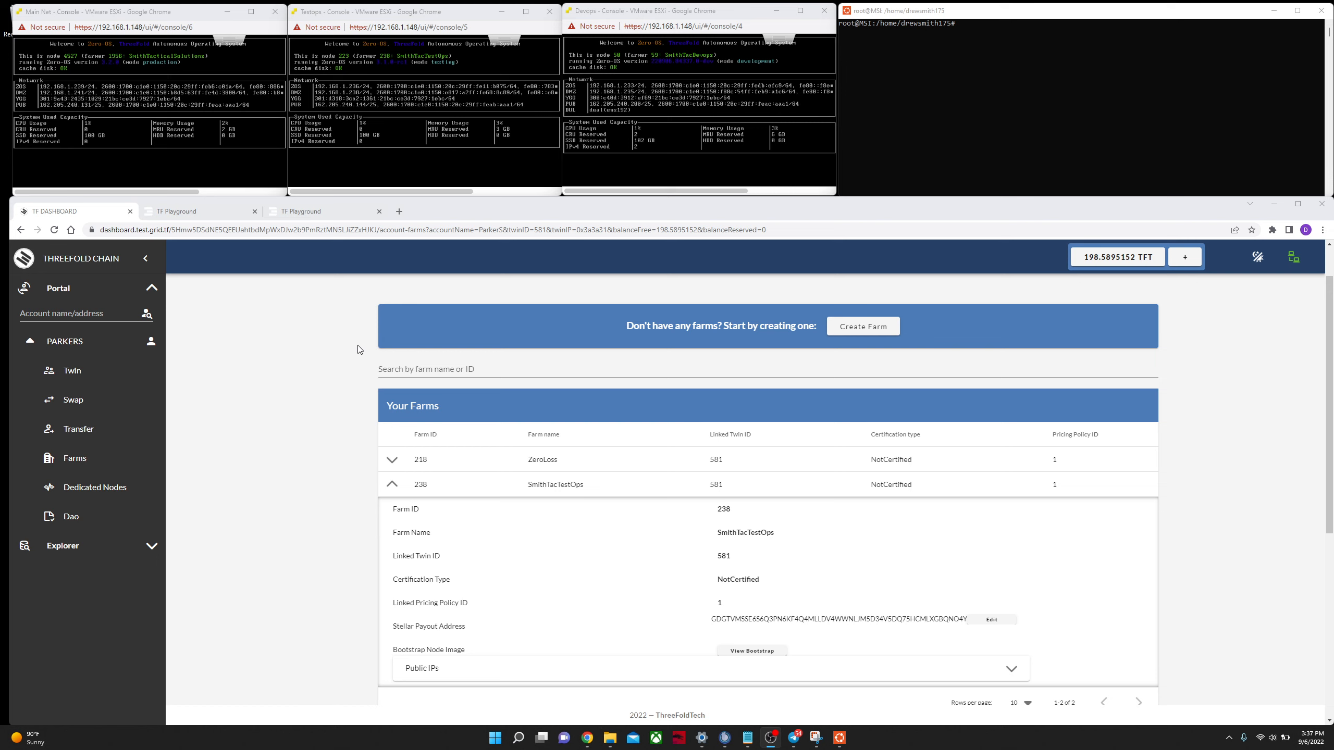
Step: Open the Farms page of the PARKERS account on the testnet dashboard
click(402, 489)
click(406, 487)
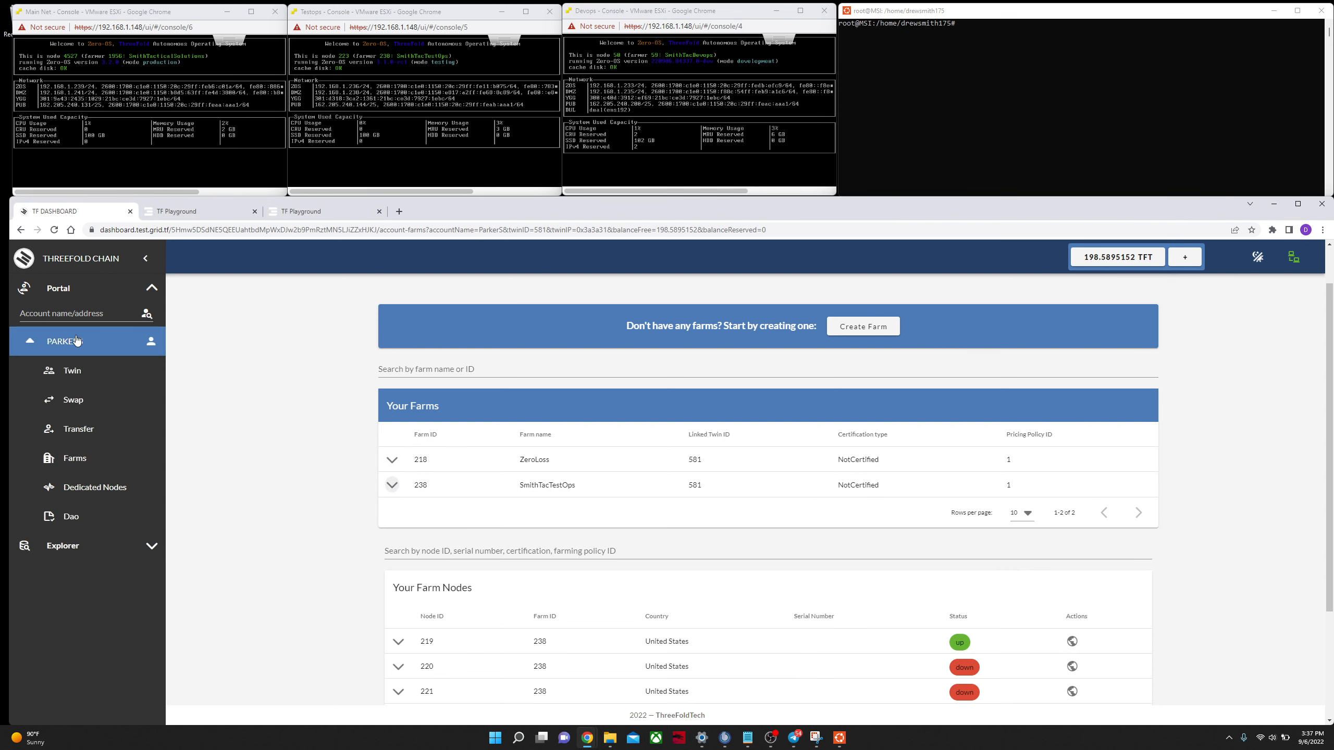
click(68, 292)
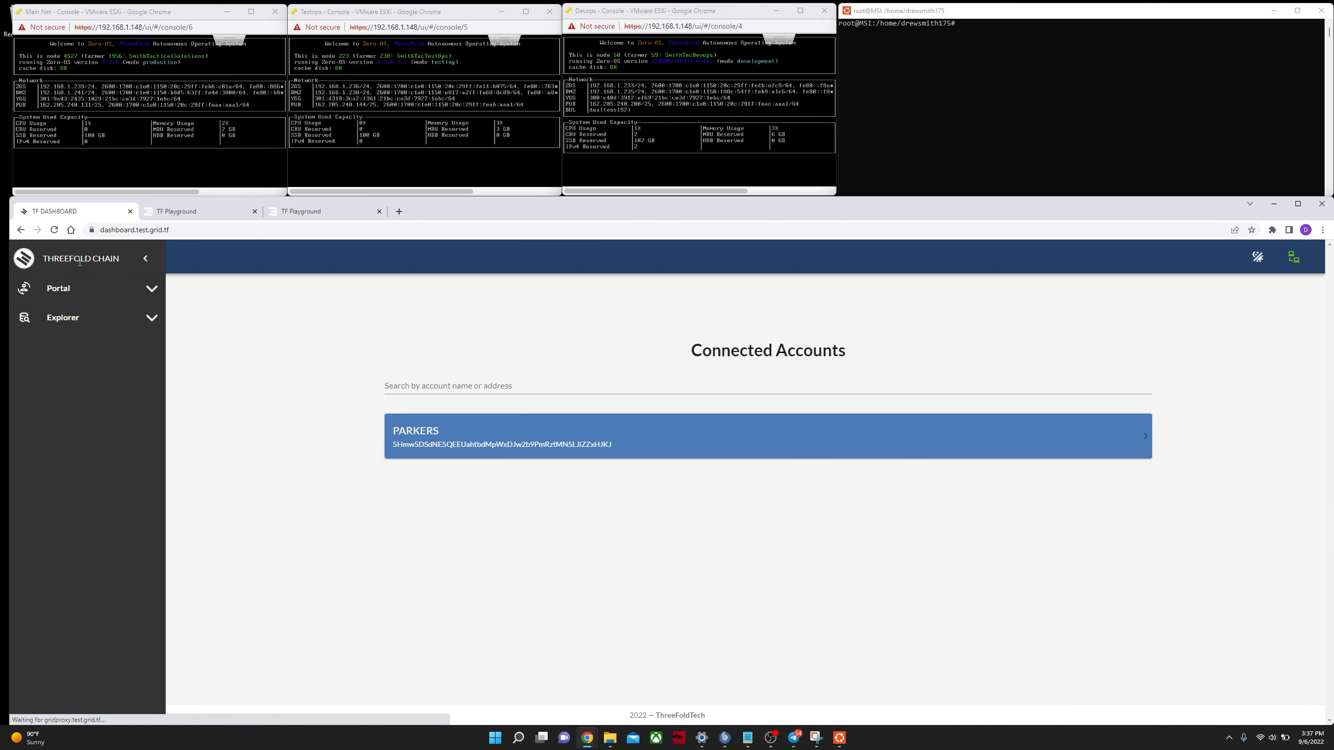
click(475, 425)
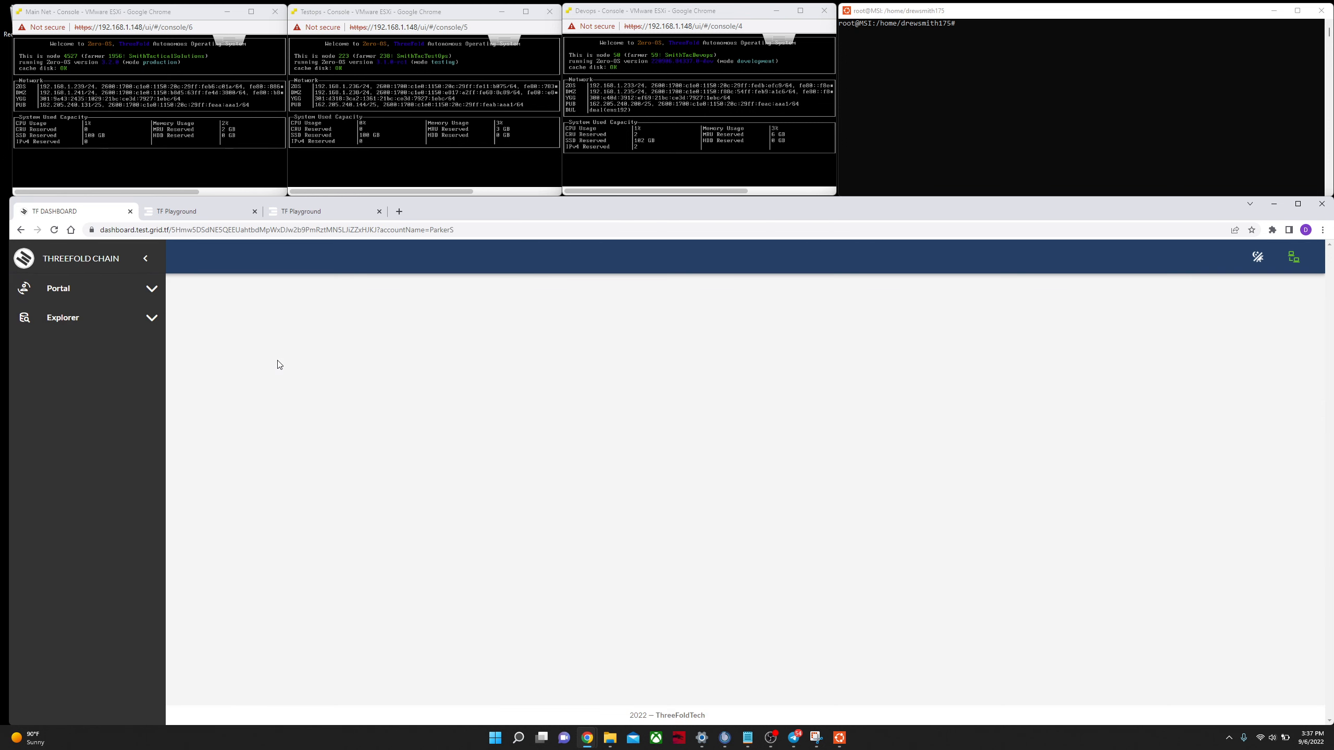
click(75, 288)
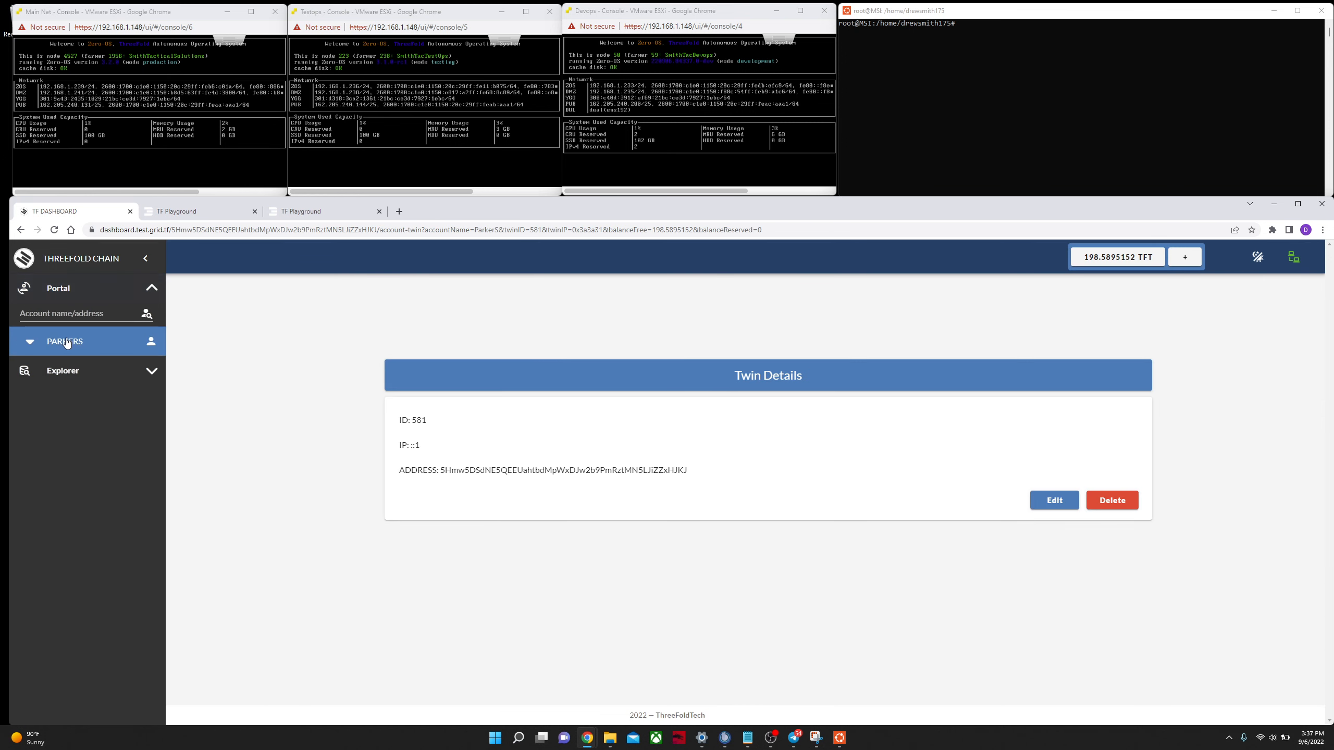
click(79, 341)
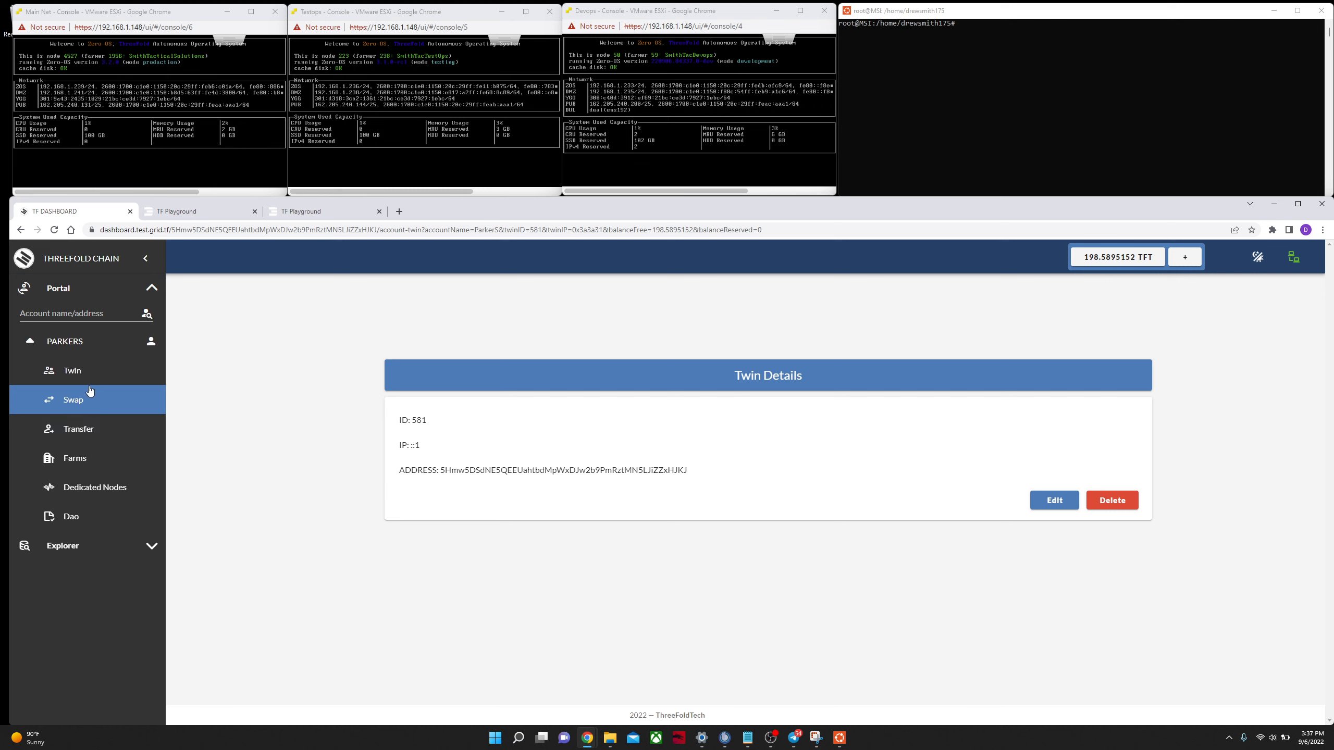
click(72, 465)
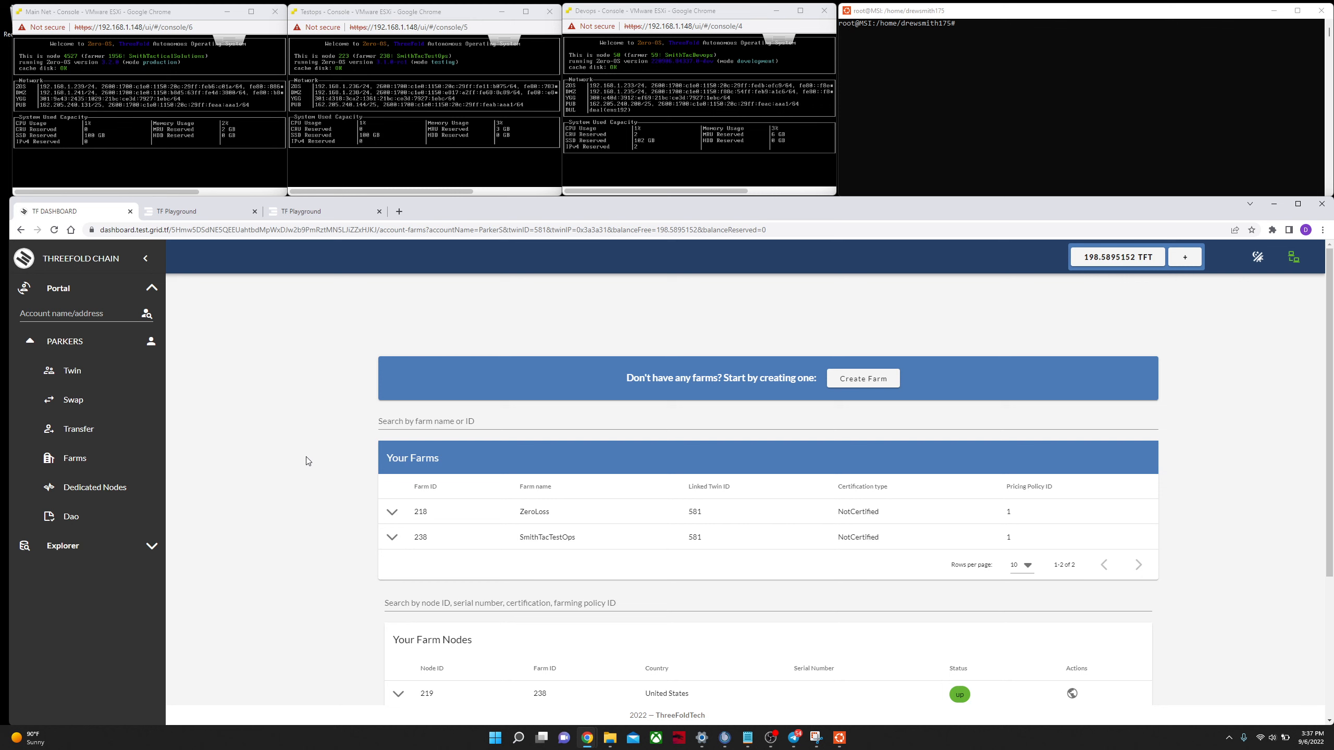
Step: Expand the SmithTacTestOps farm's details and its Public IPs list, opening and dismissing the Add IP dialog
scroll(393, 357, down, 3)
click(392, 381)
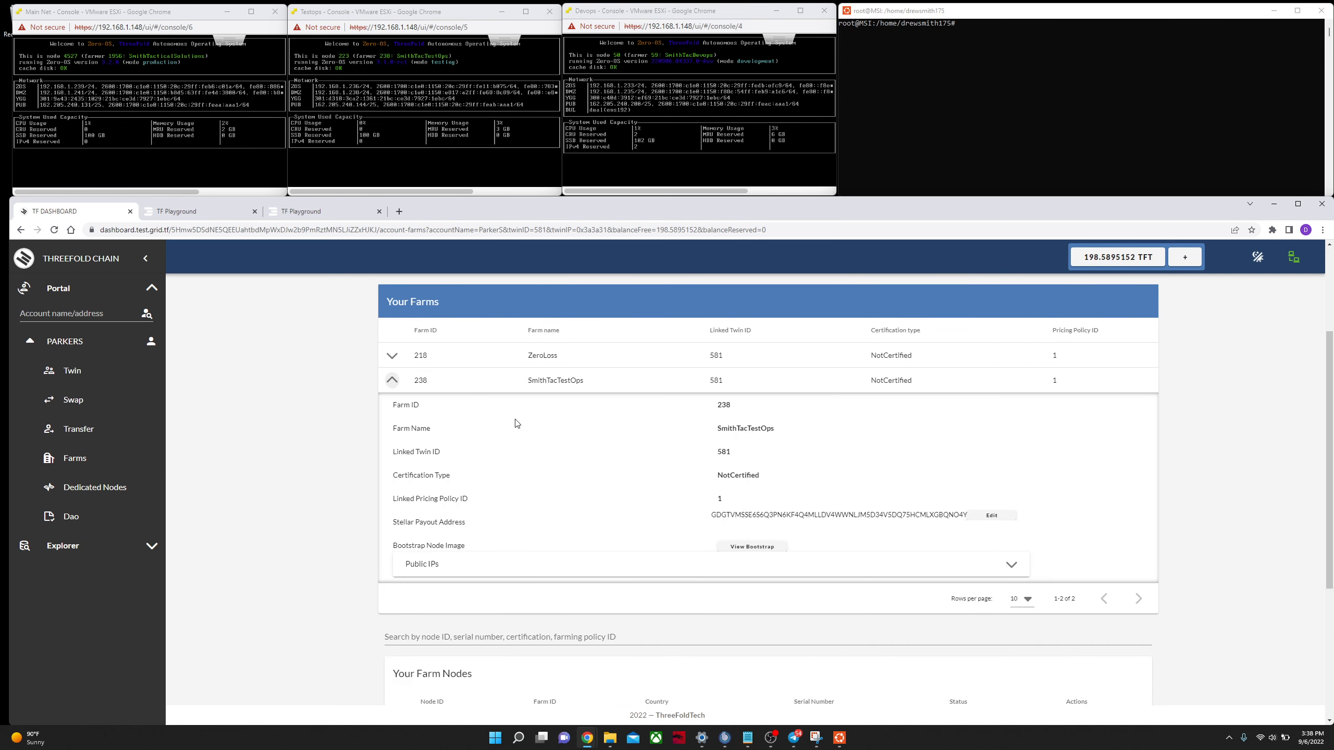
click(1021, 576)
scroll(640, 468, down, 3)
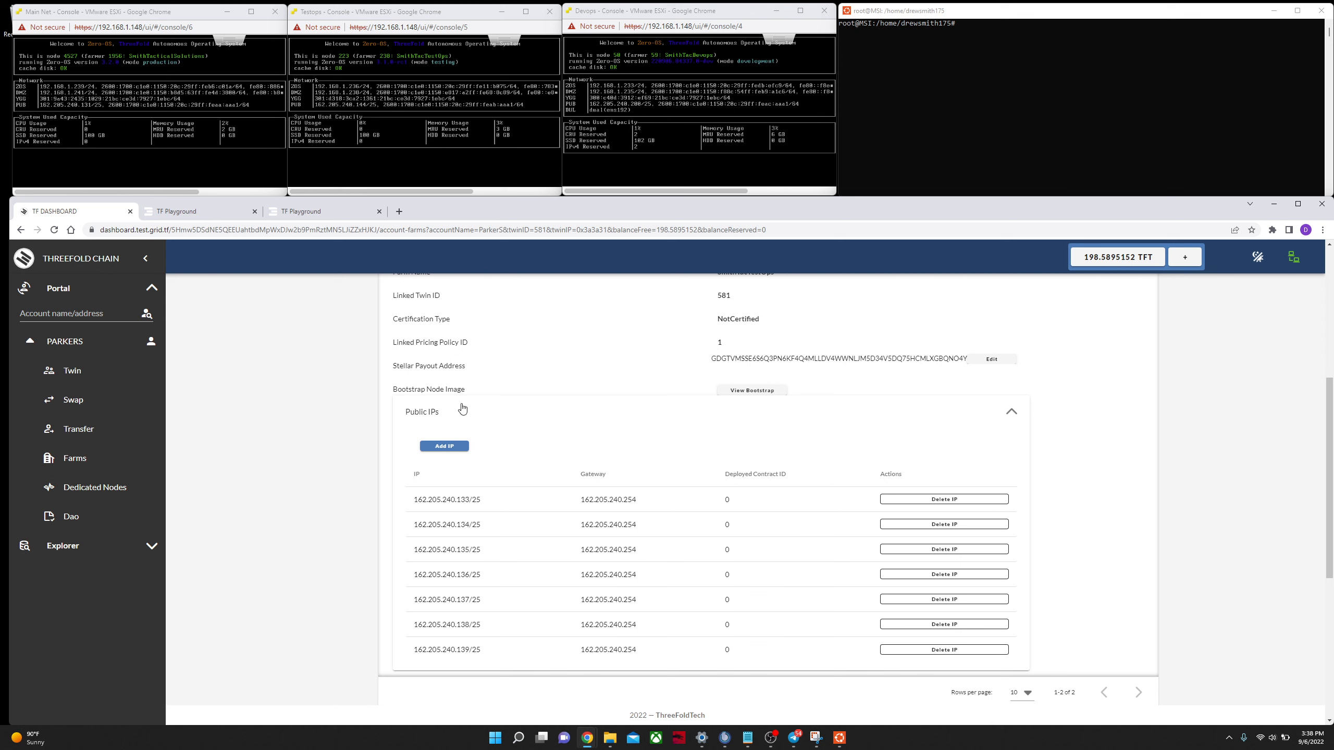
click(450, 447)
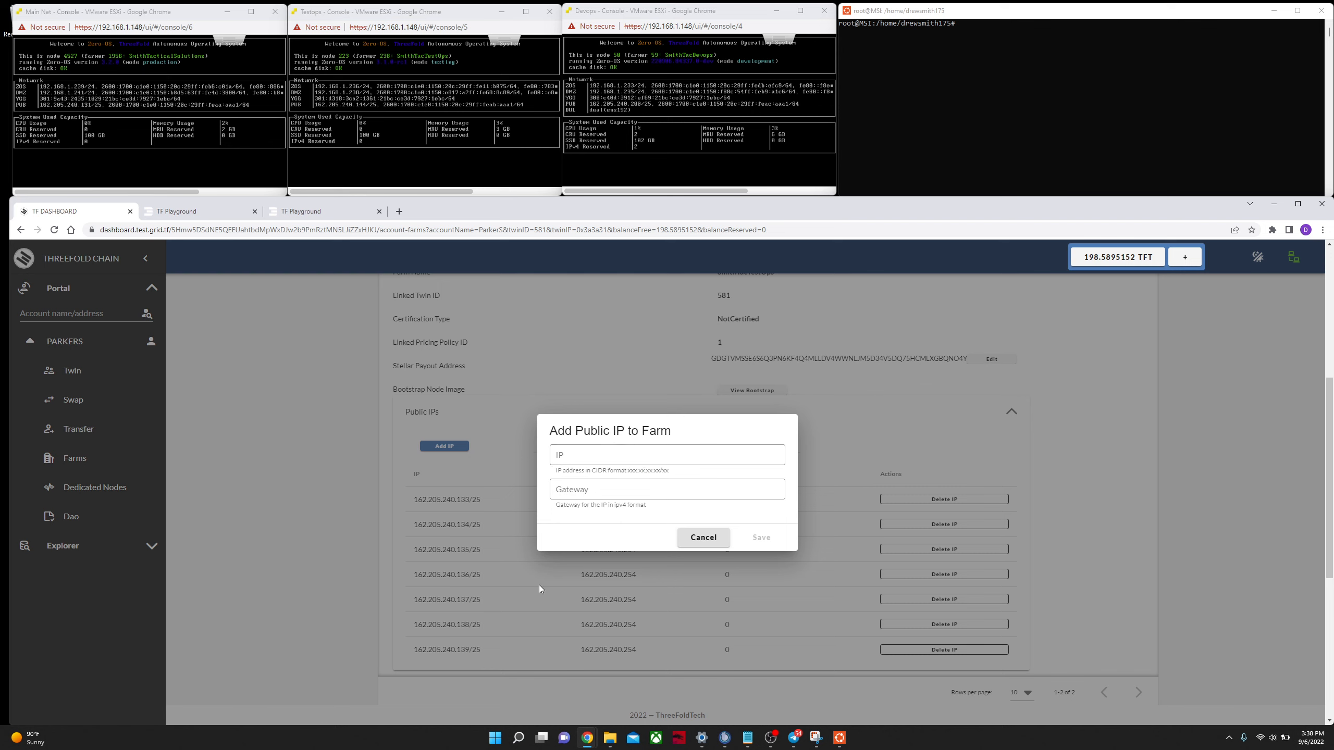
click(717, 544)
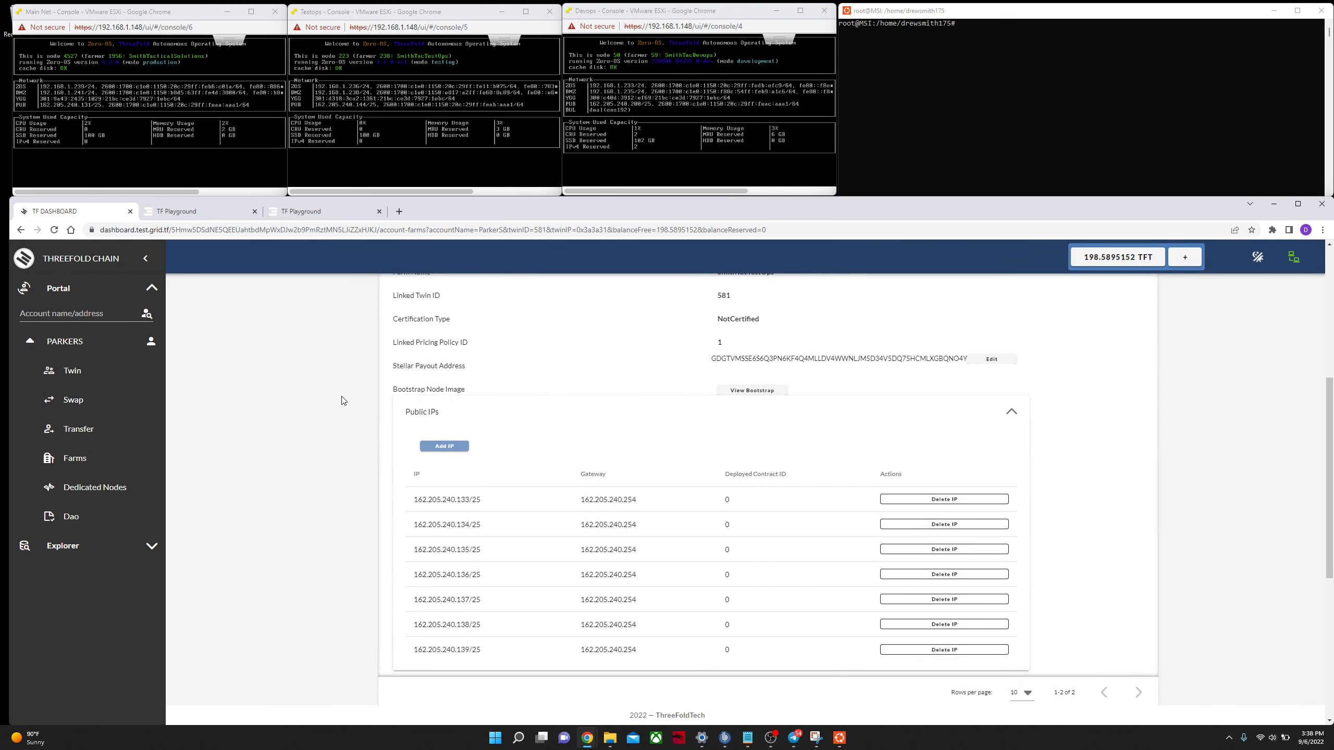
Step: Open dashboard.dev.grid.tf in a new tab and go to the ParkerS account's Farms page
click(400, 212)
text(DASHBOARD)
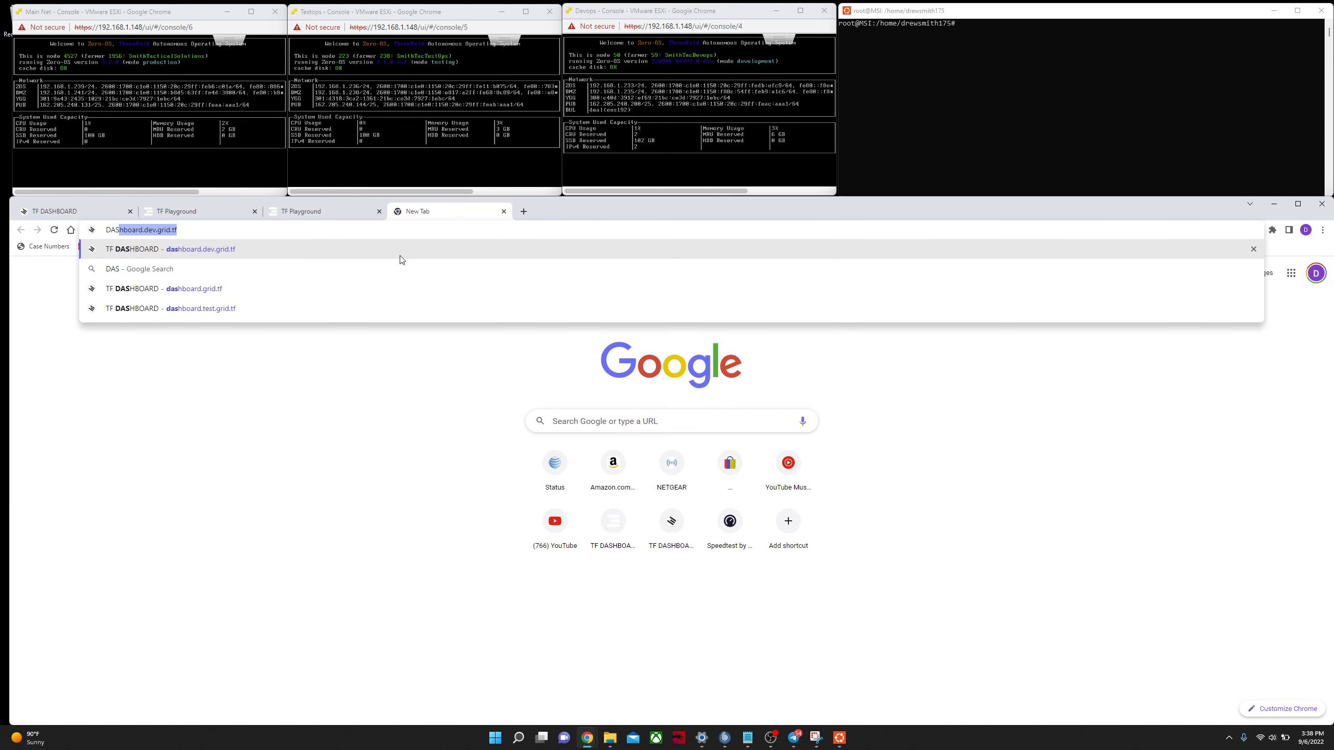
click(220, 250)
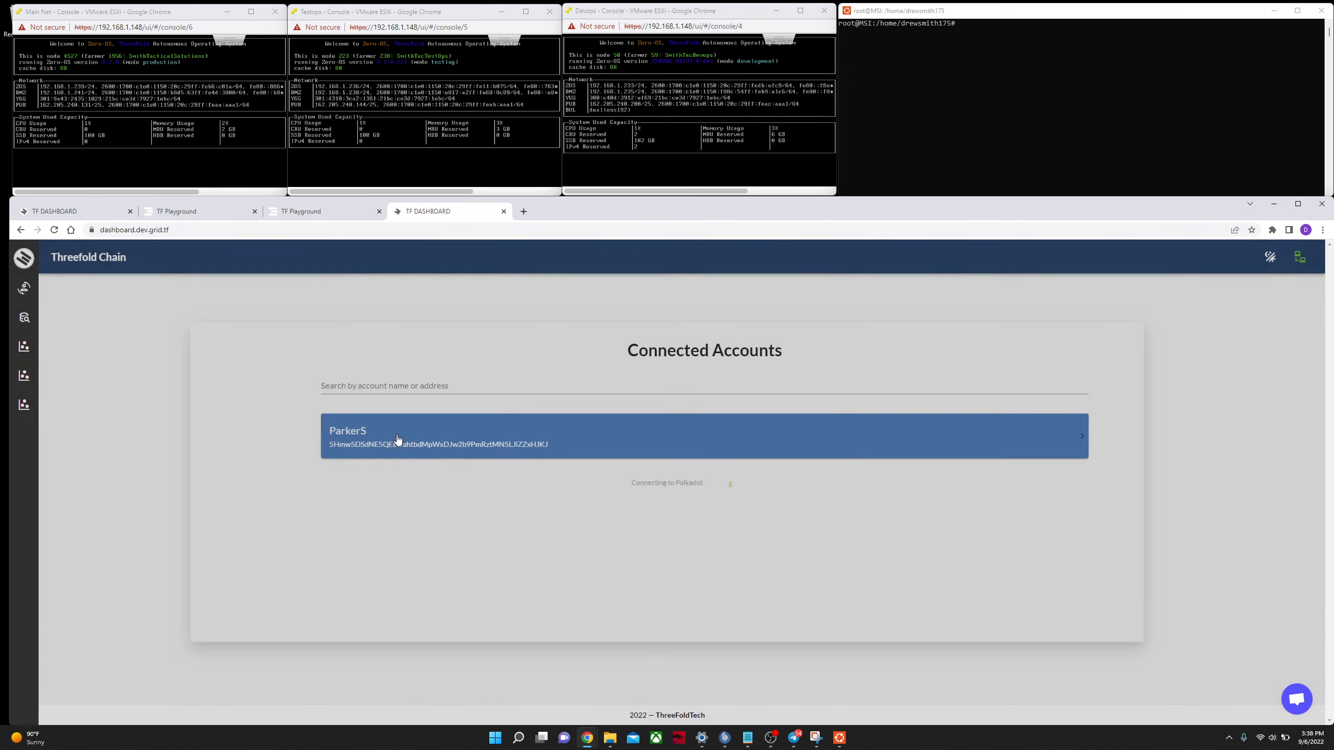
click(393, 441)
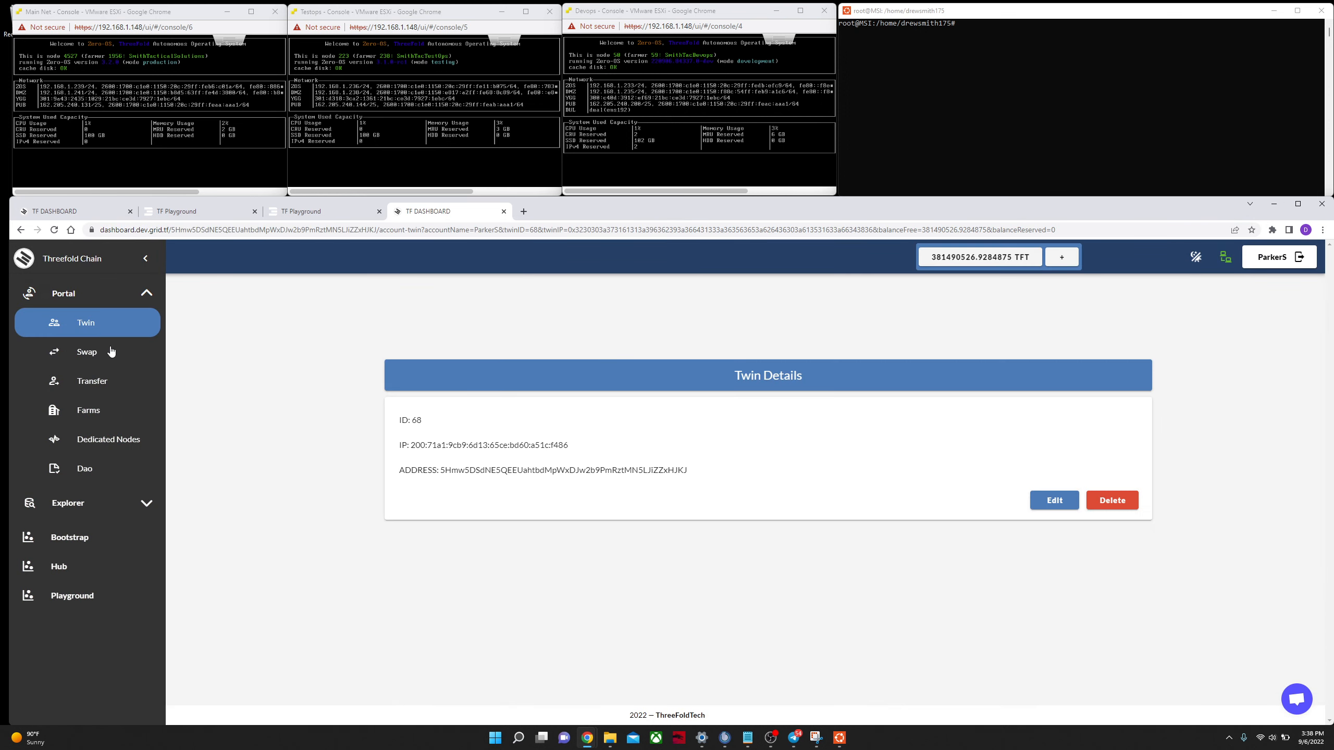
click(105, 411)
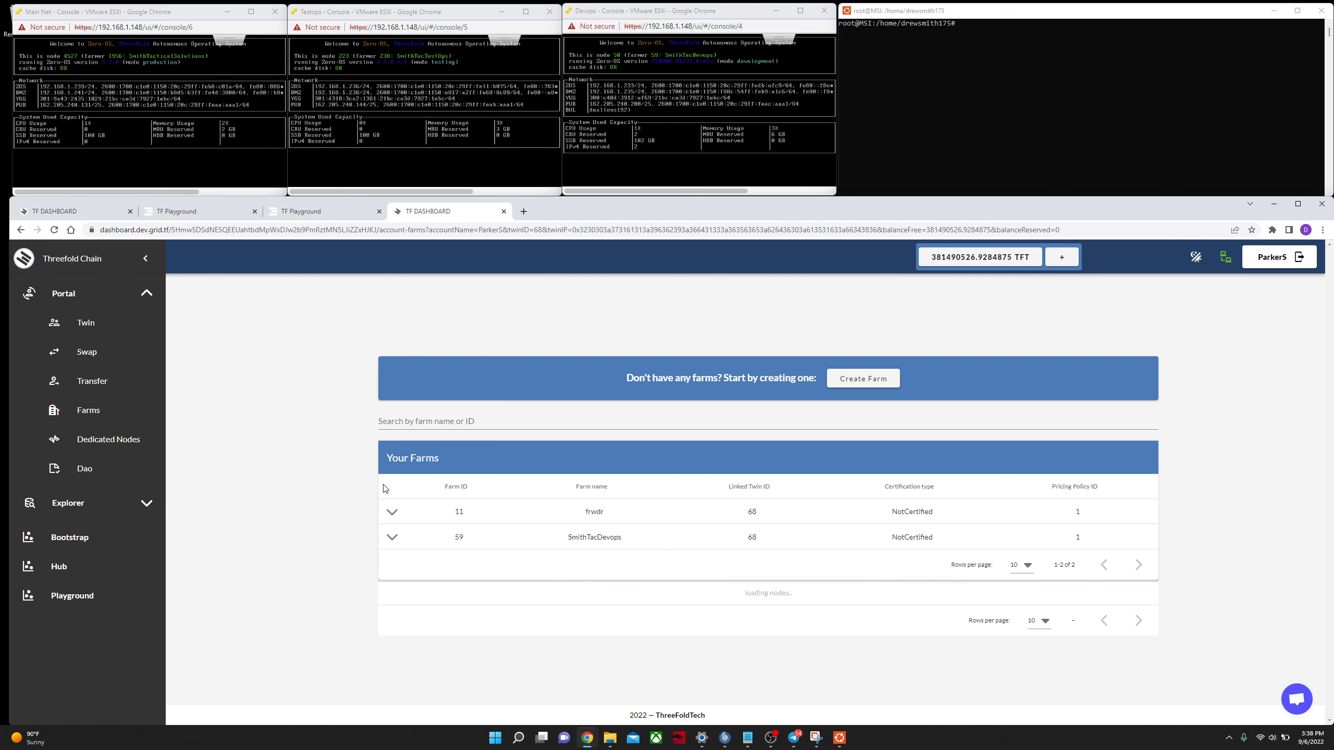
Step: Expand the SmithTacDevops farm's details and its Public IPs list
click(393, 536)
scroll(436, 555, down, 5)
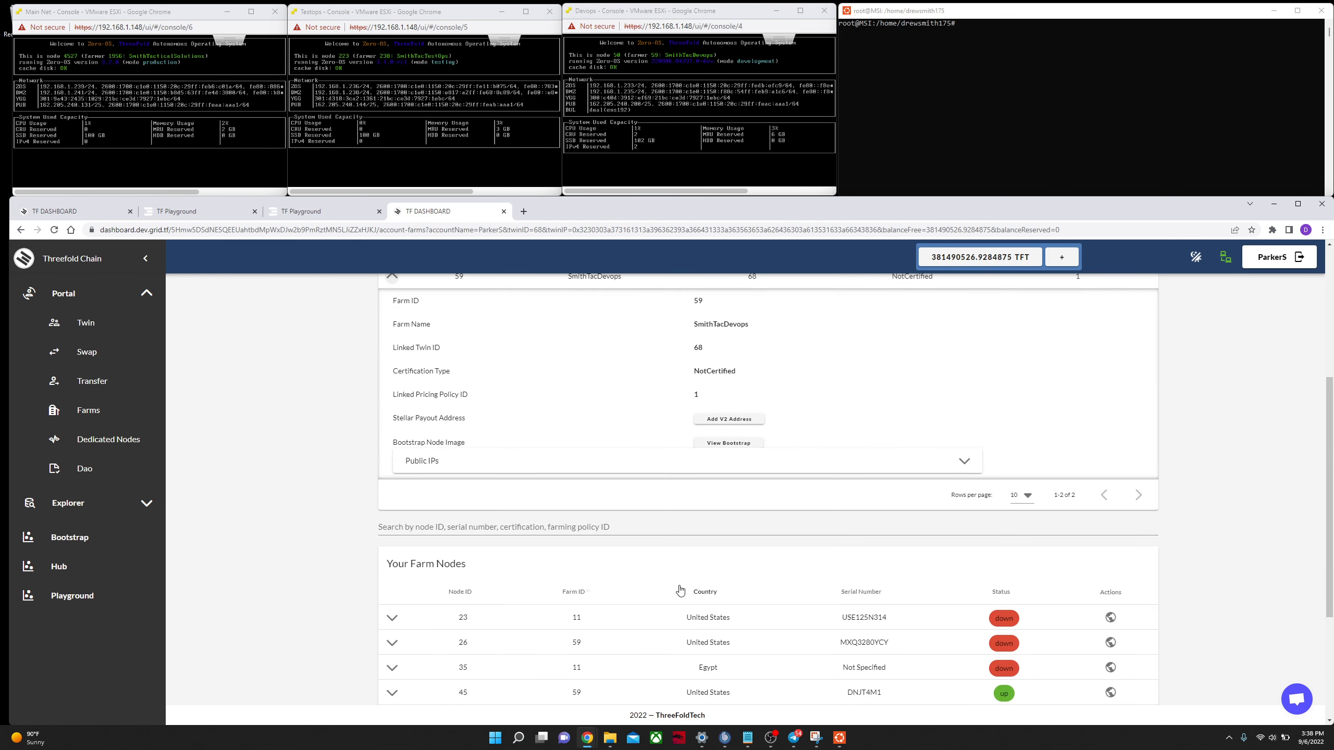
click(960, 470)
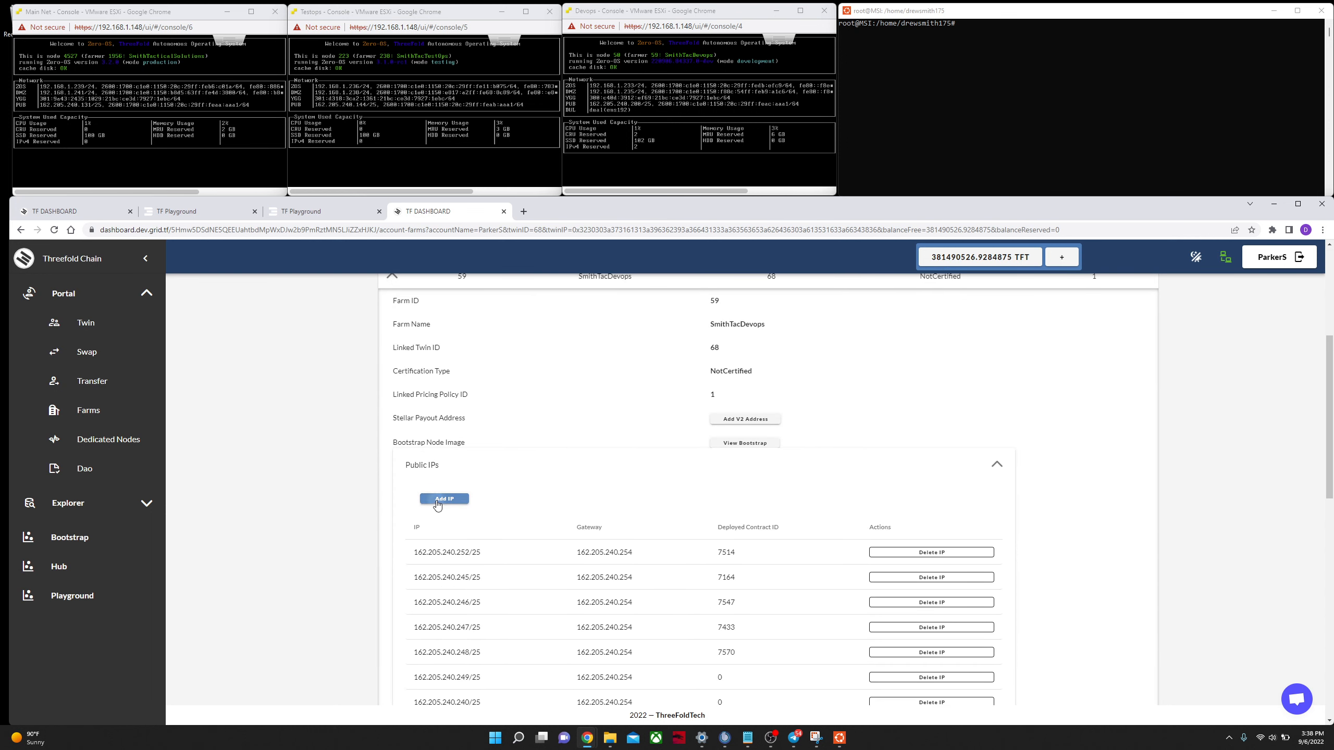
click(445, 498)
click(750, 445)
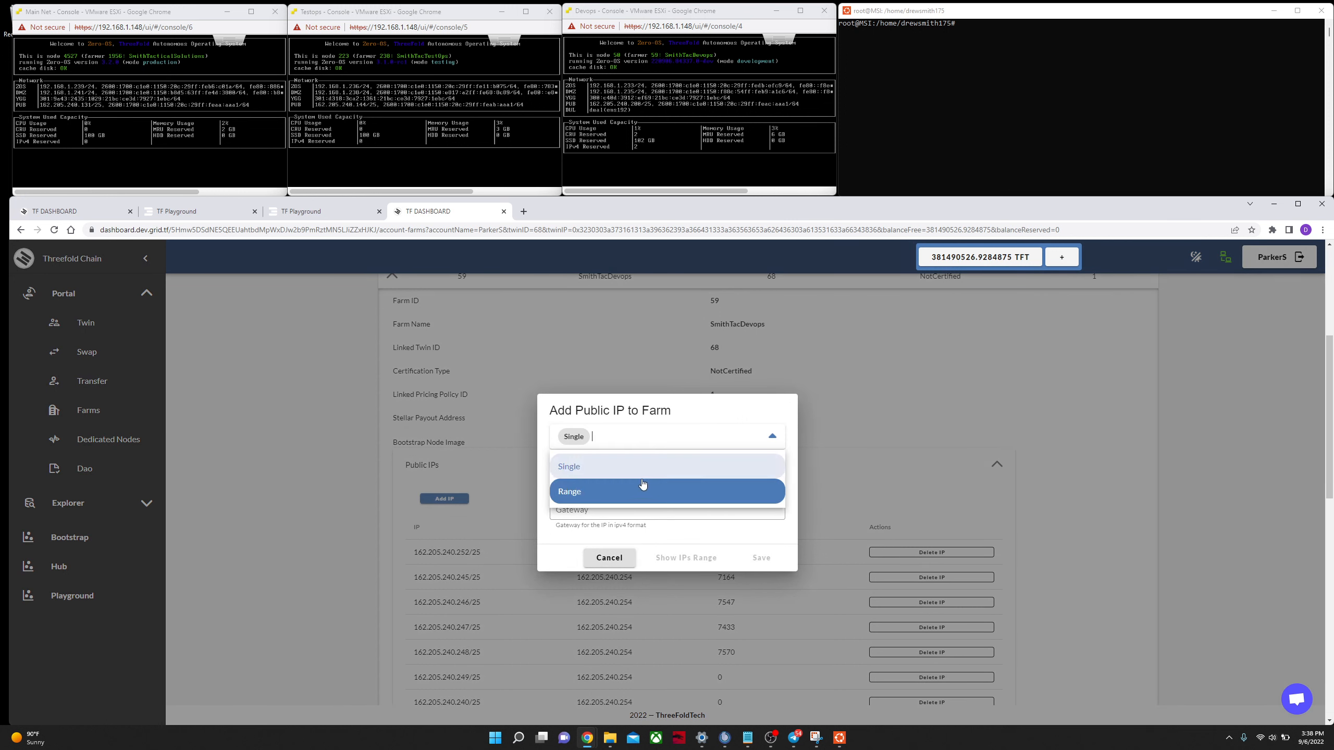
click(642, 489)
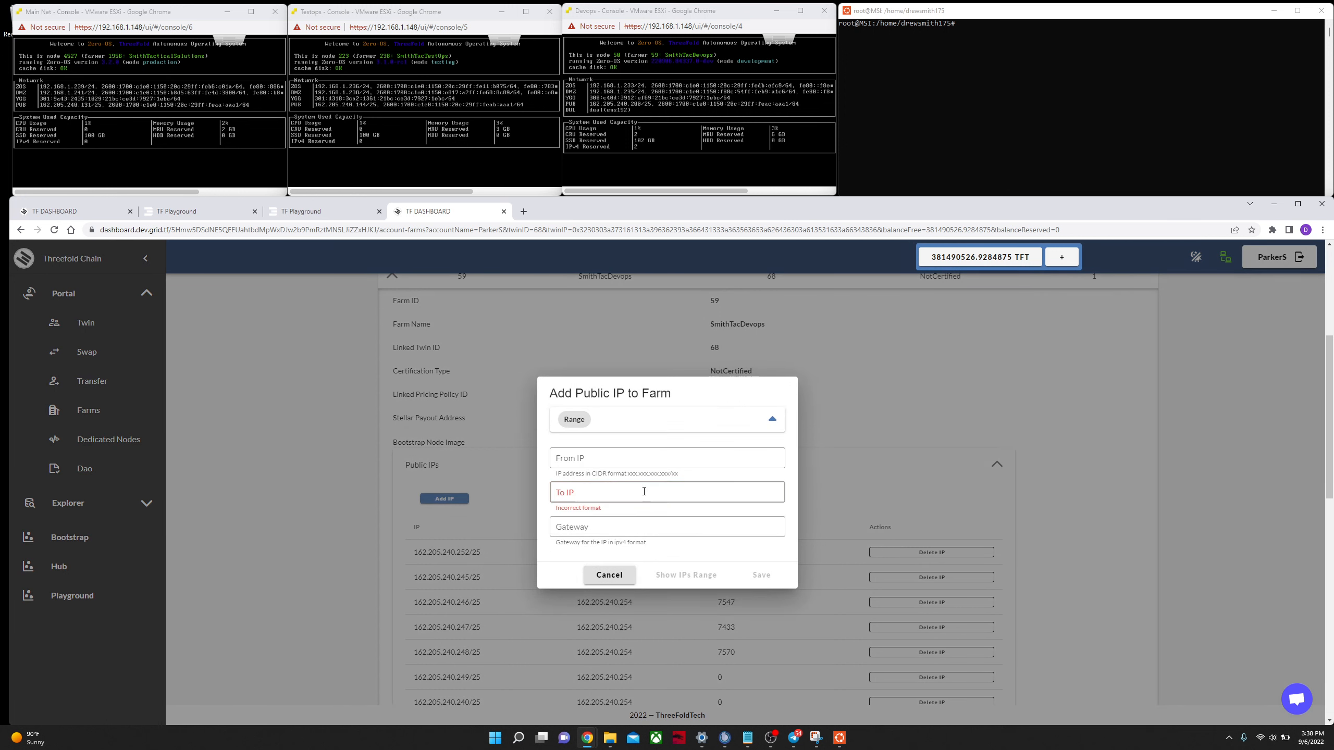
click(609, 575)
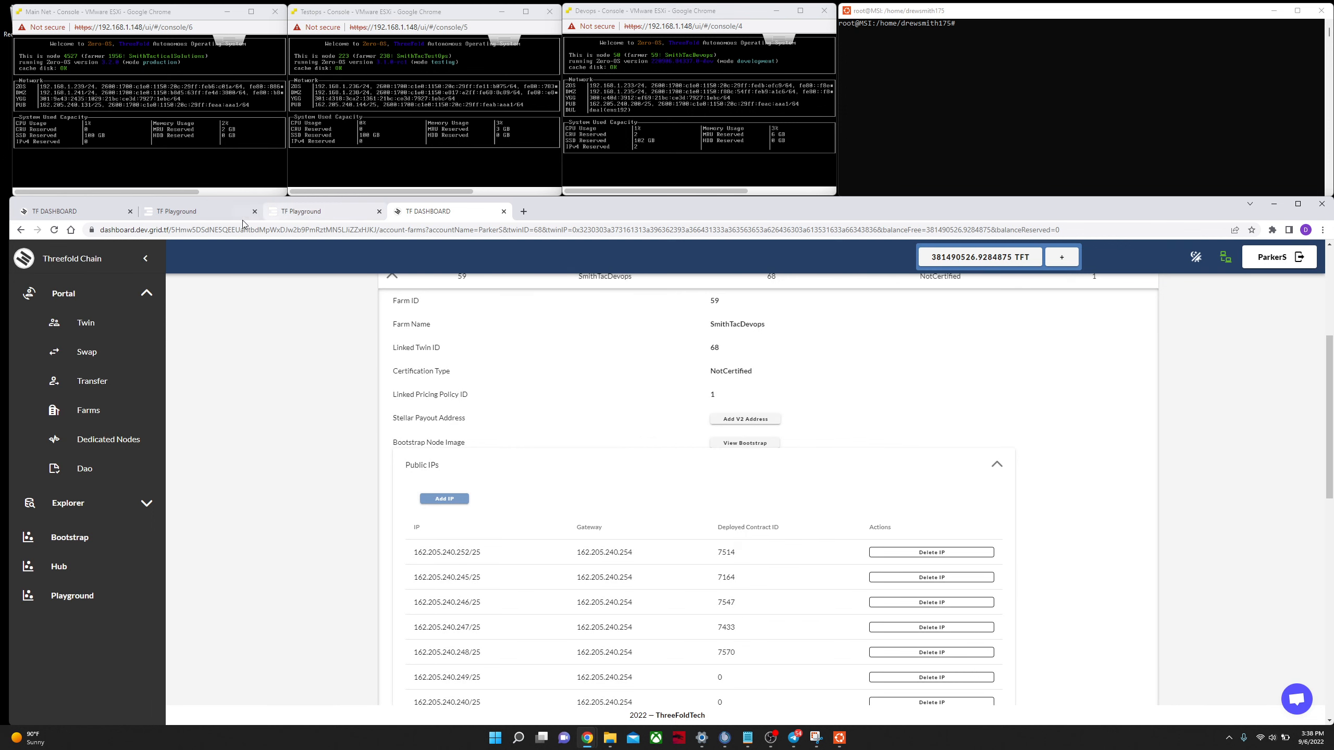
Step: Switch between the testnet and devnet dashboard and playground tabs to compare them
click(196, 212)
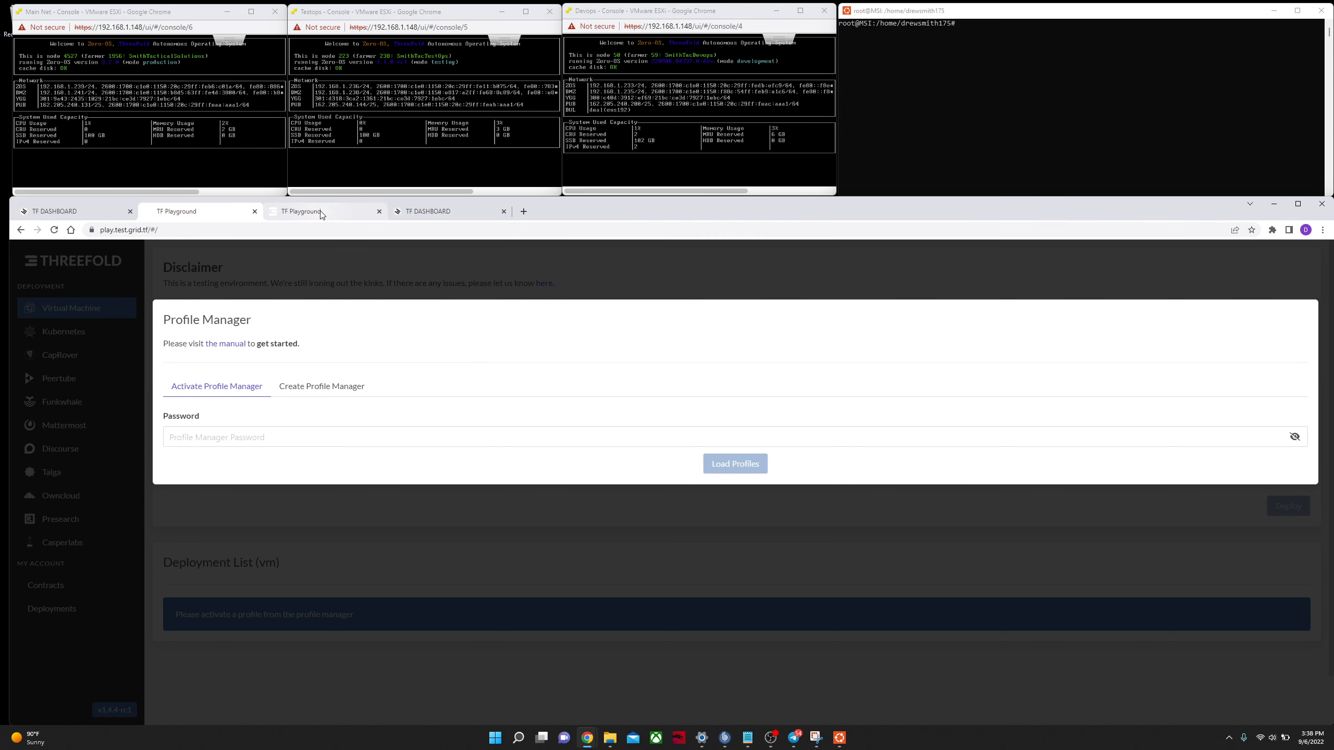
click(425, 211)
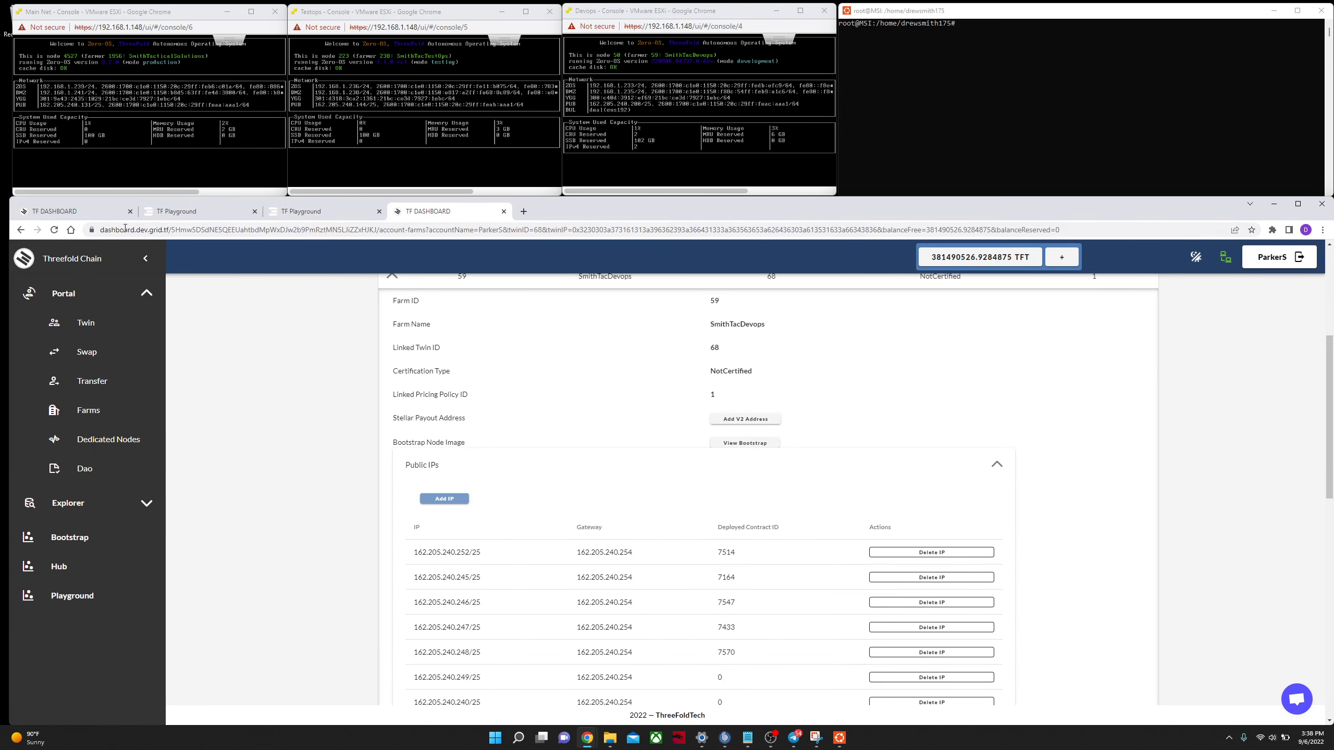
click(55, 211)
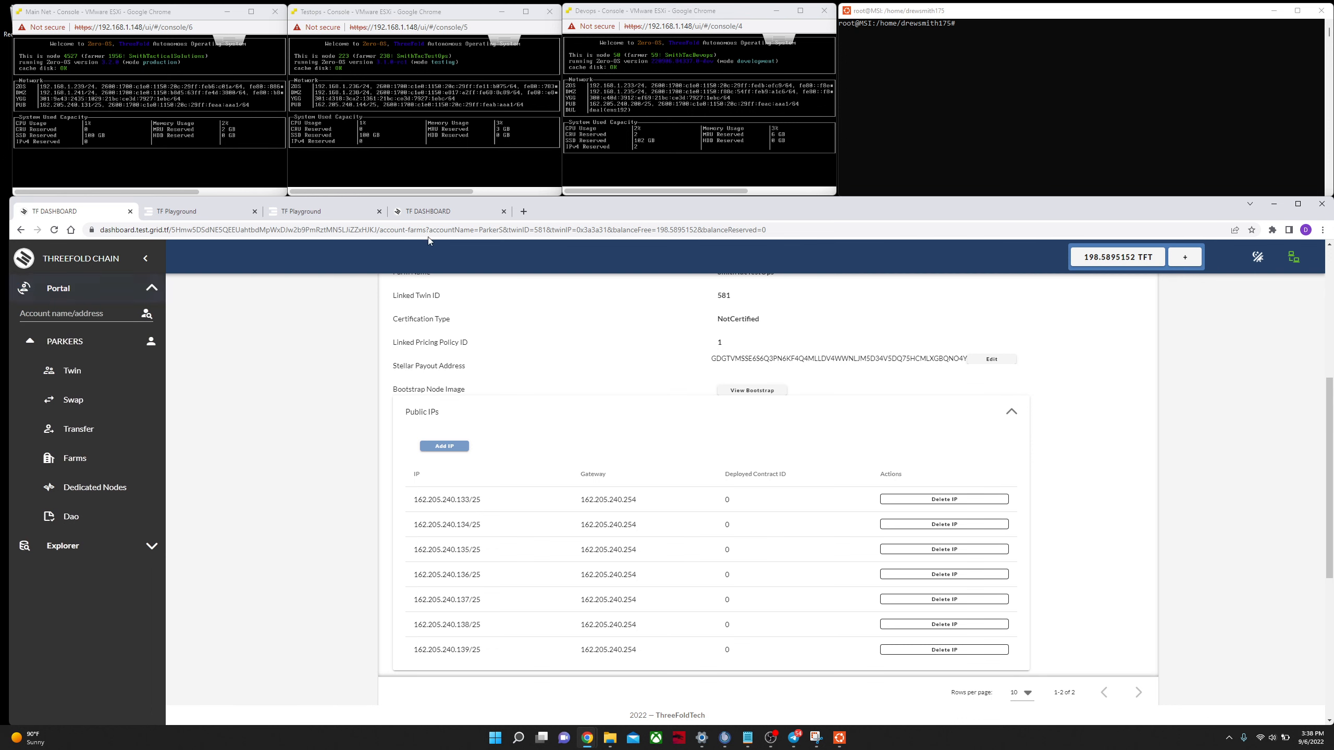
click(436, 212)
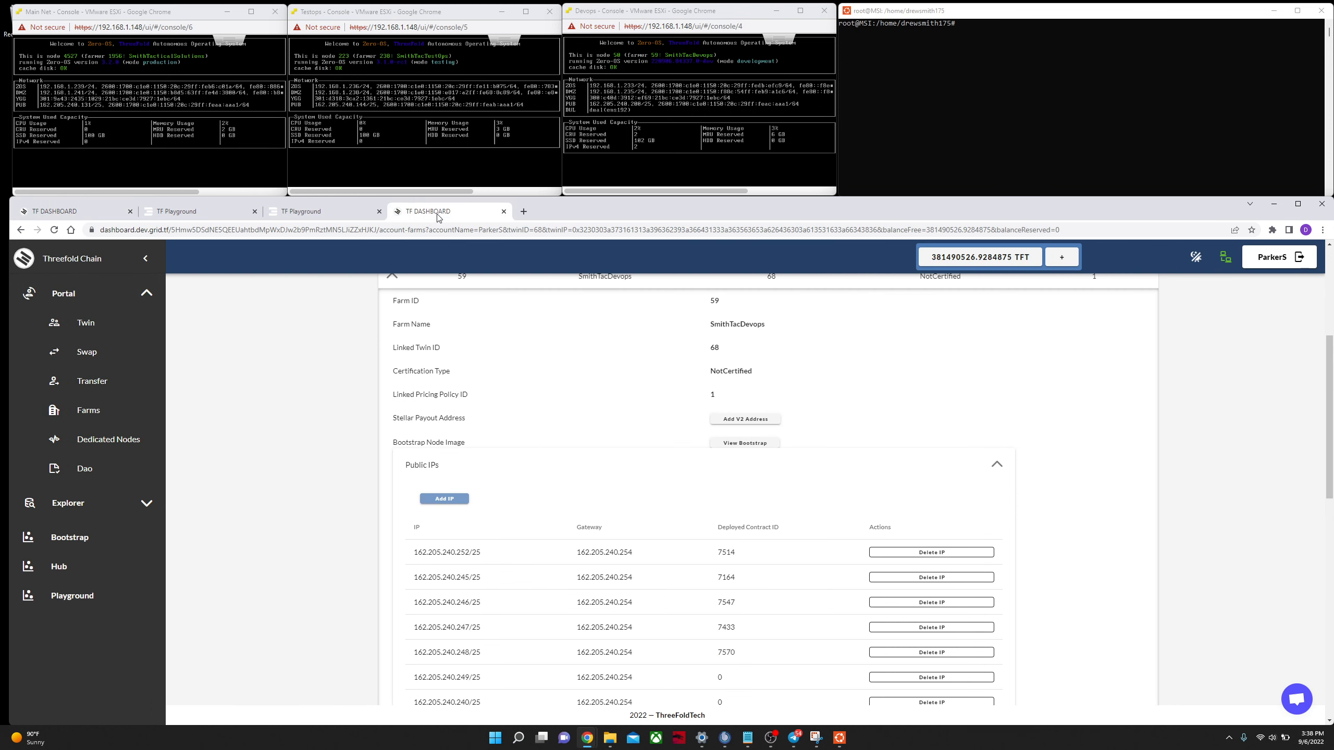
click(322, 213)
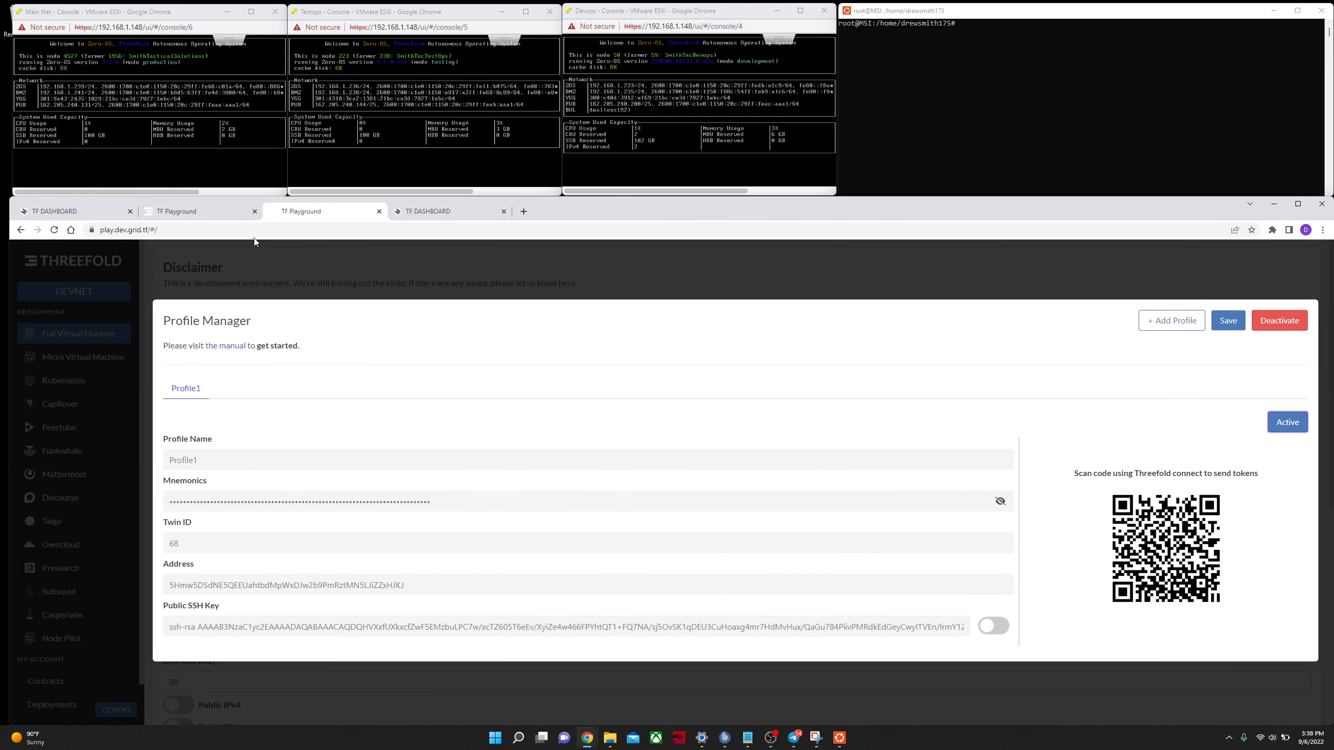
click(201, 214)
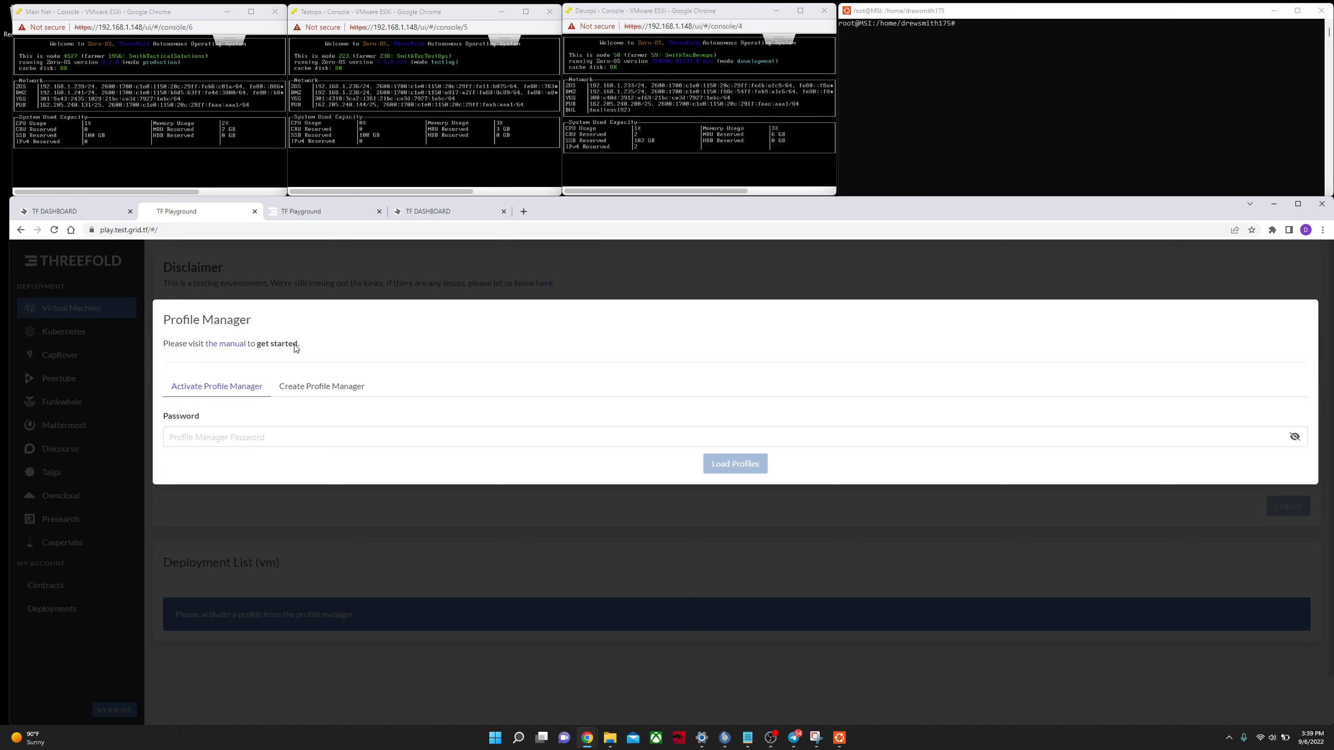
Step: Create a new profile manager on the testnet playground with a password
click(316, 391)
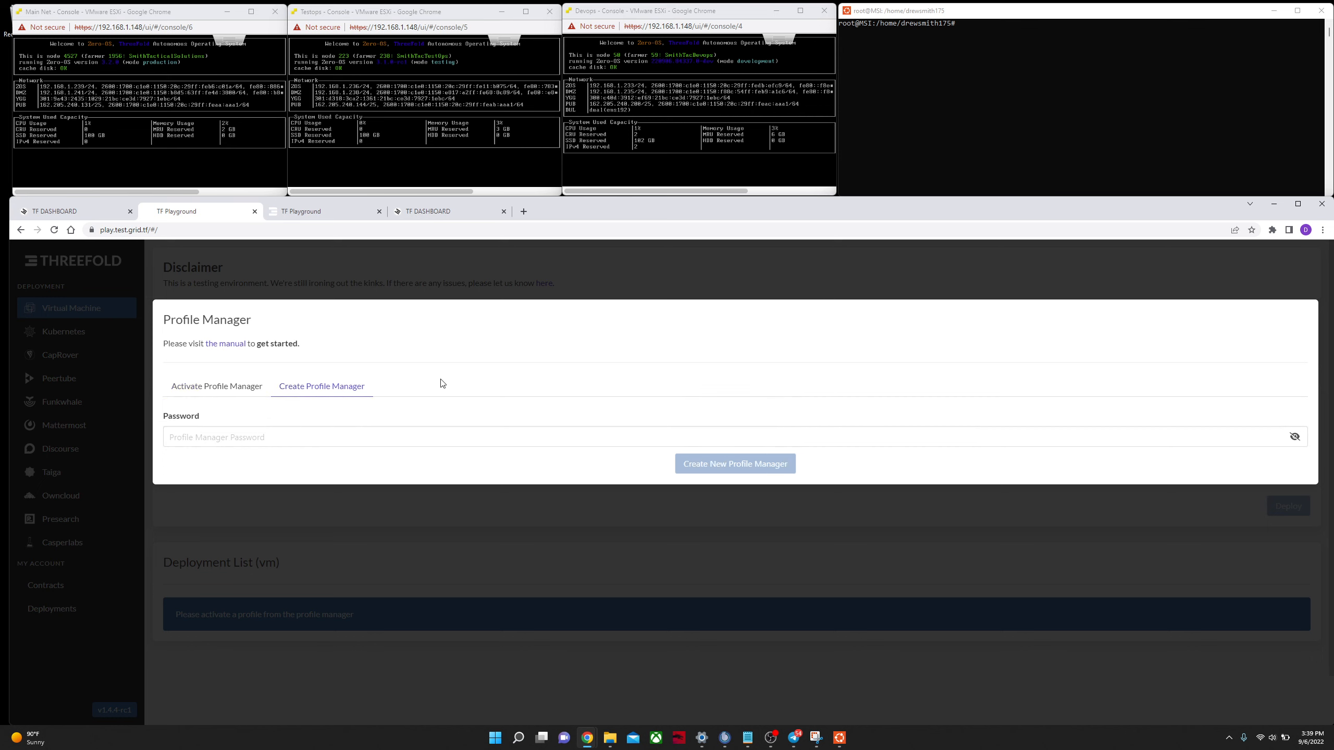
click(361, 434)
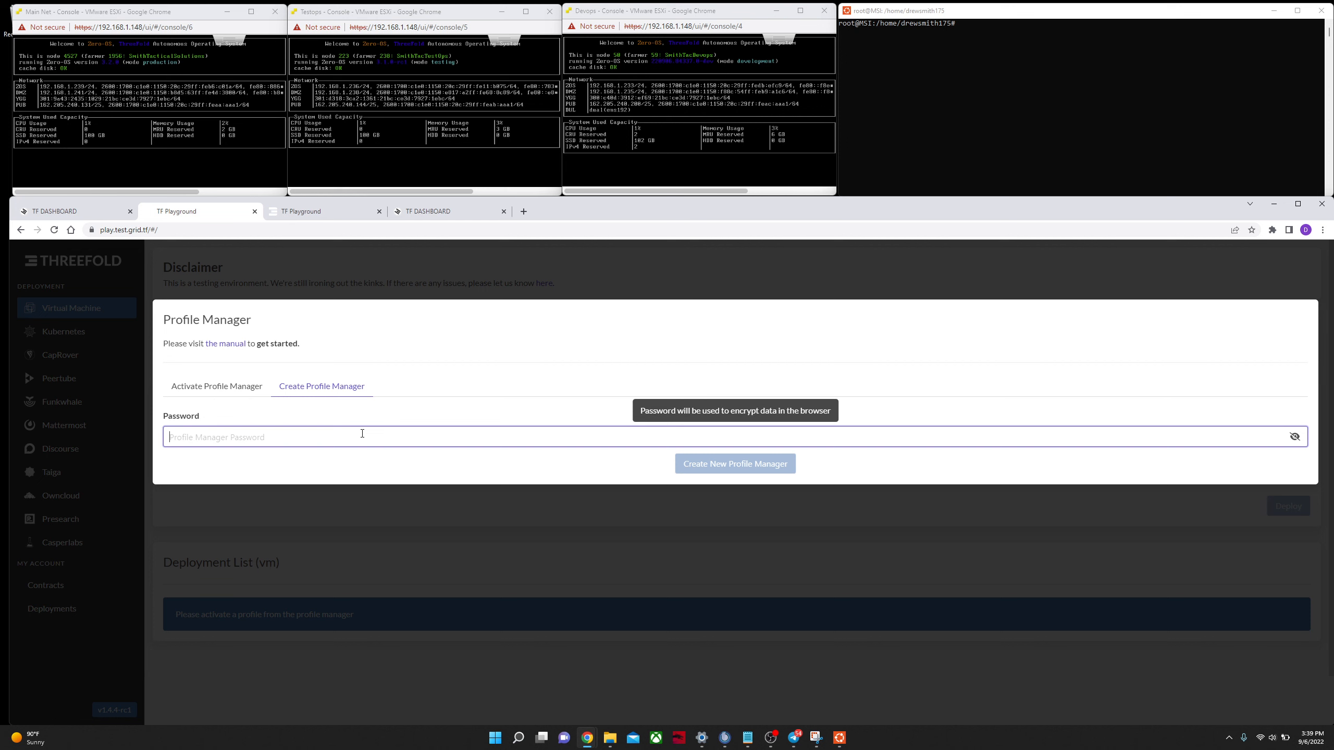
text(•••••••••••••••••)
key(Return)
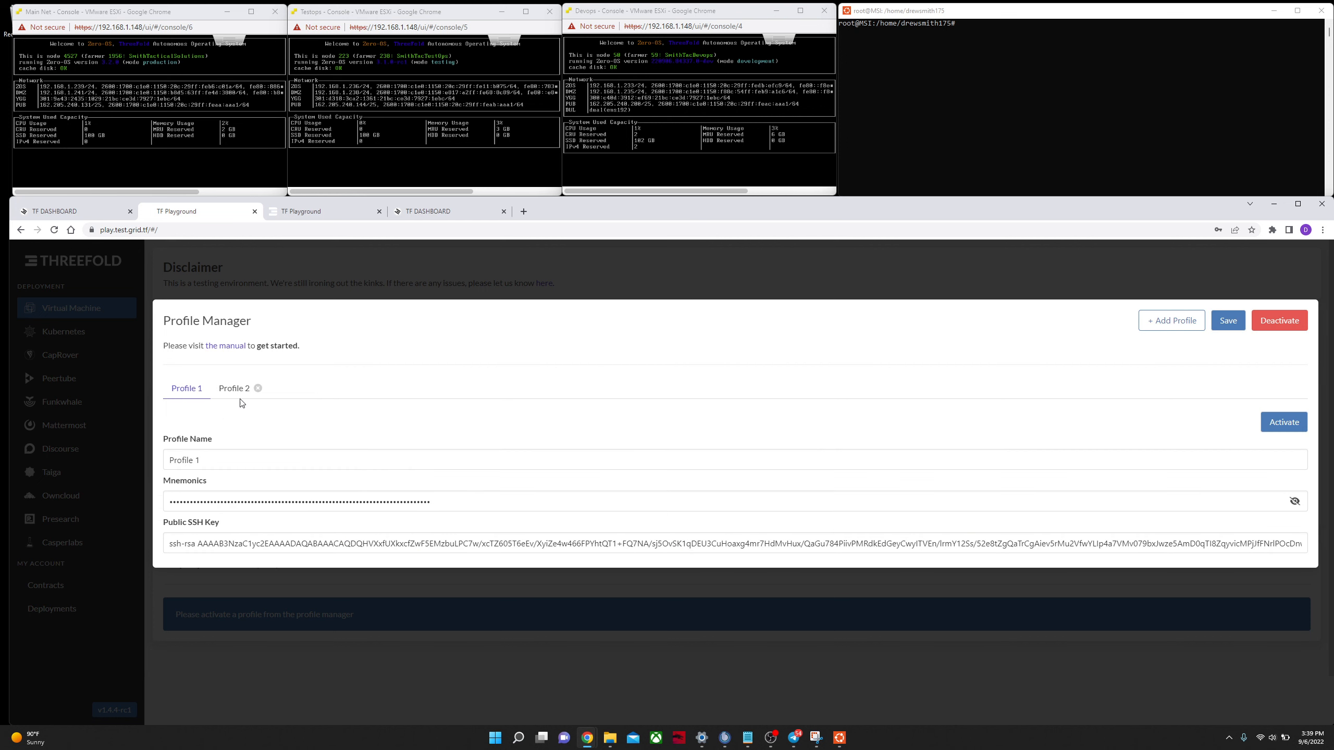
click(227, 388)
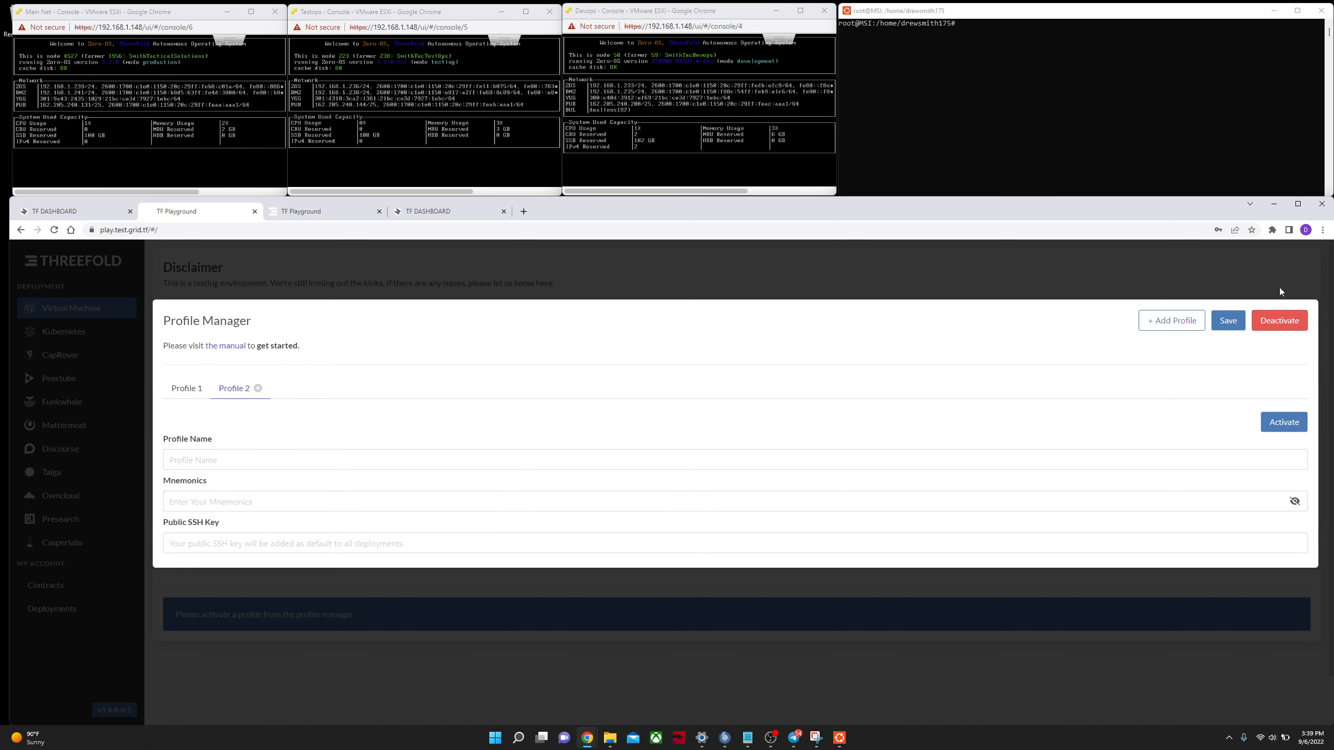
click(1272, 230)
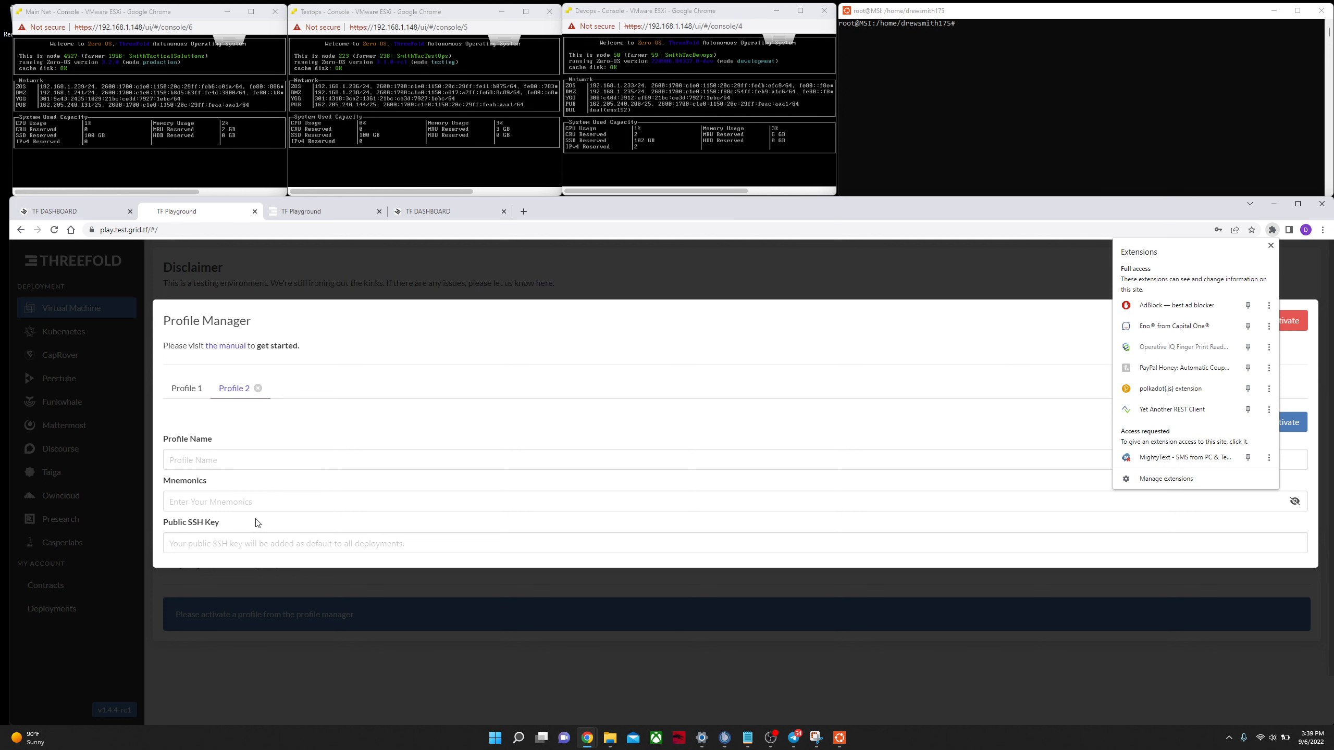
click(185, 389)
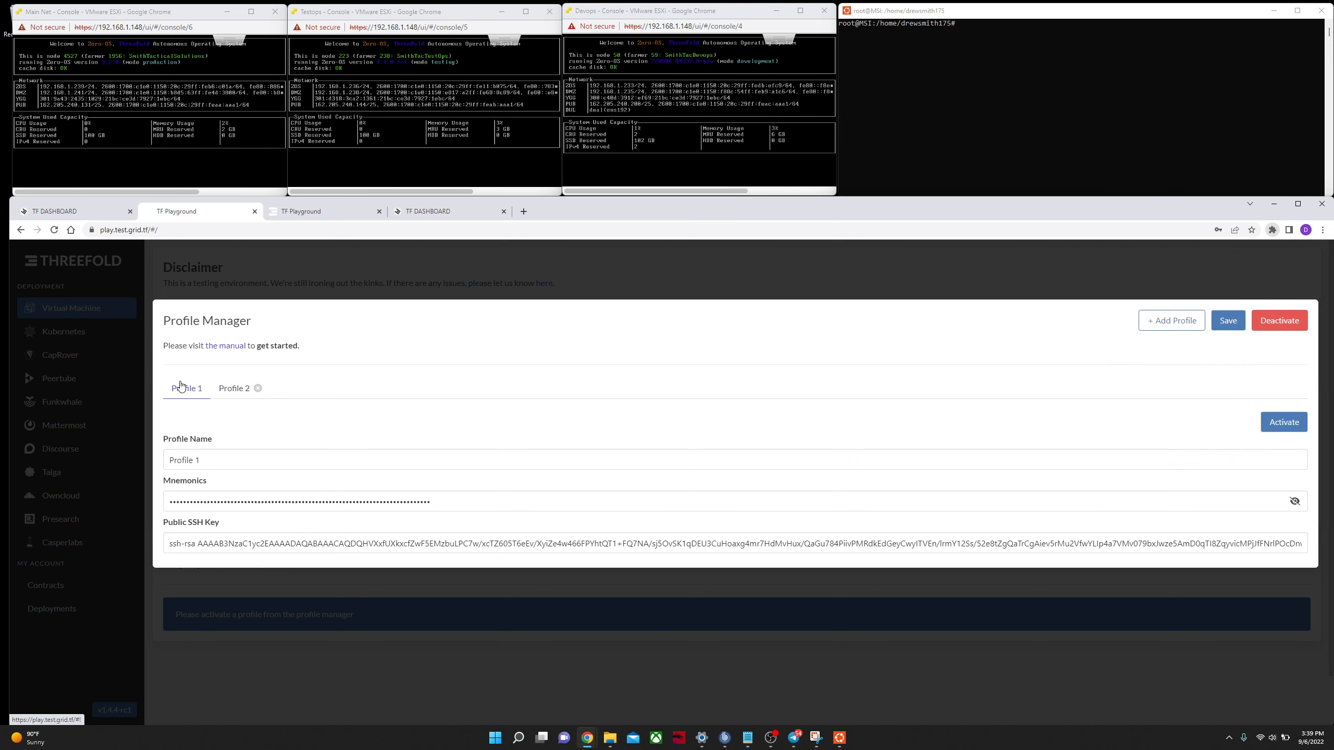
Step: Activate Profile 1, save the profile manager and close it
click(1295, 416)
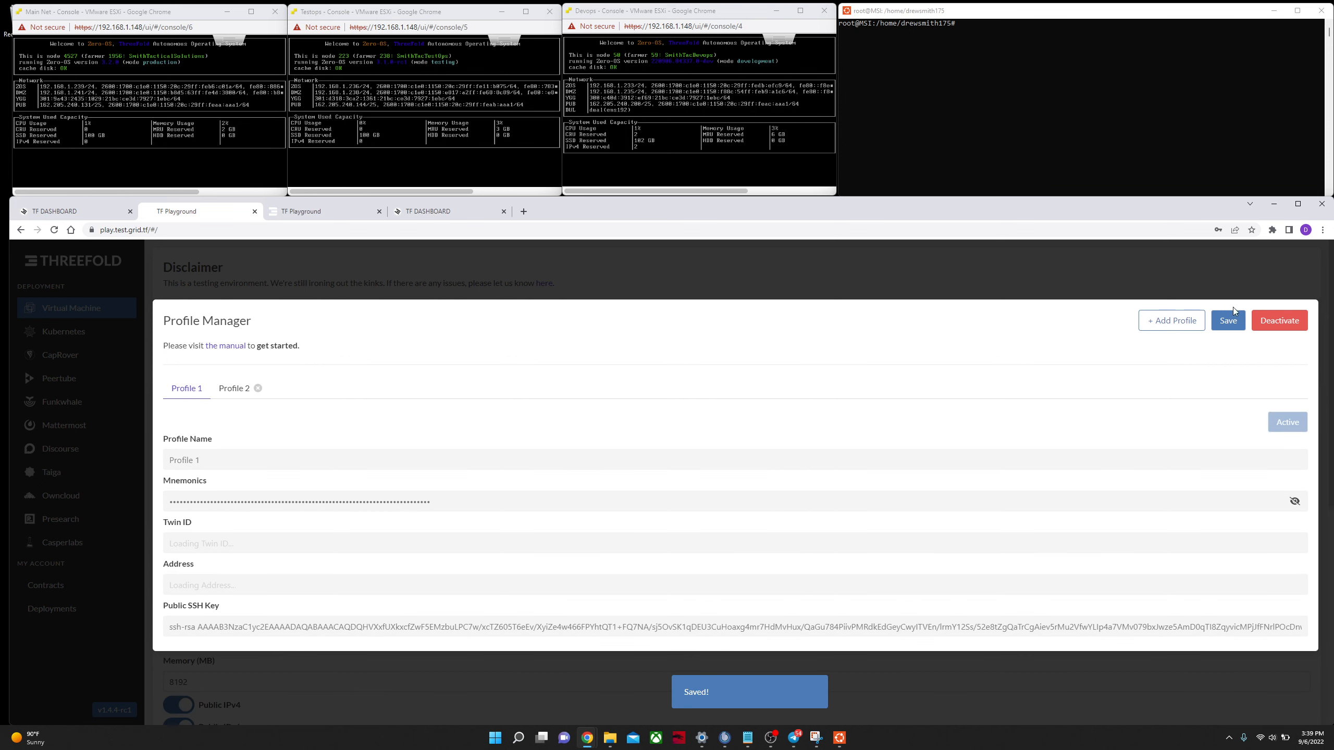
click(1229, 325)
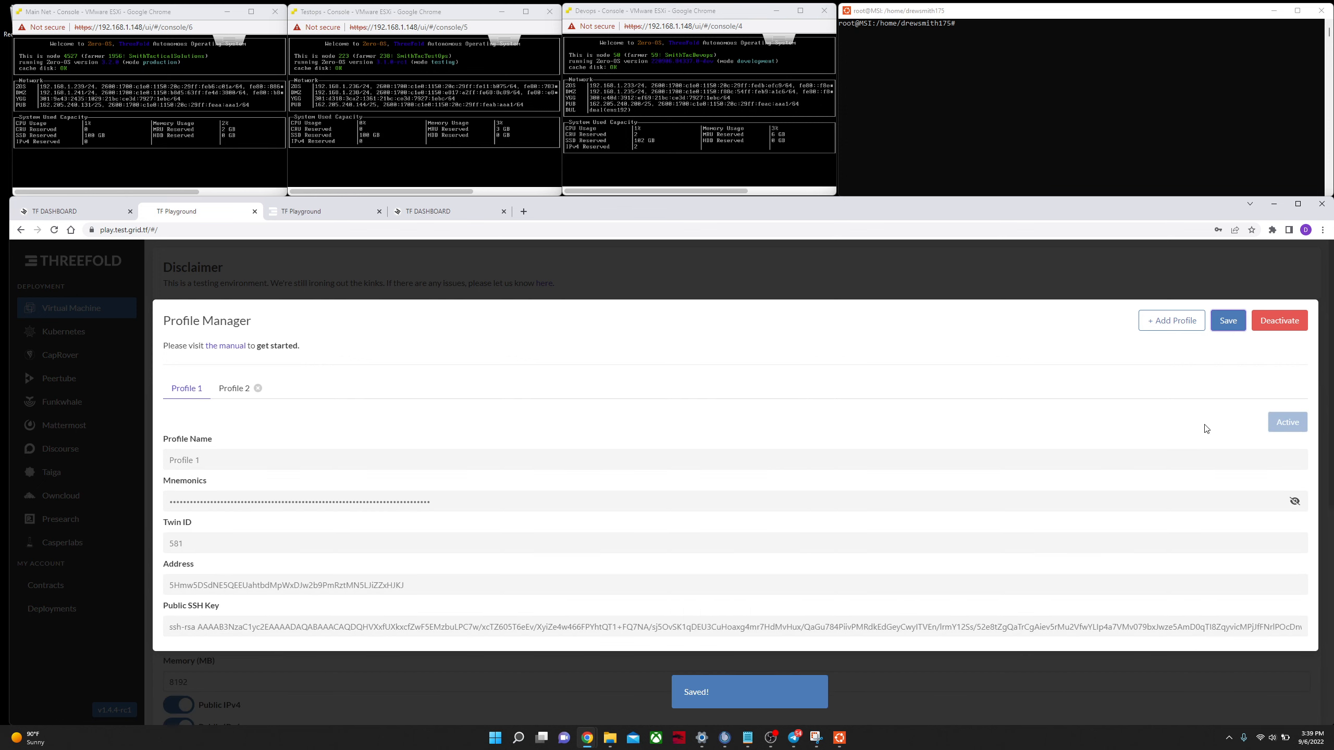
click(875, 281)
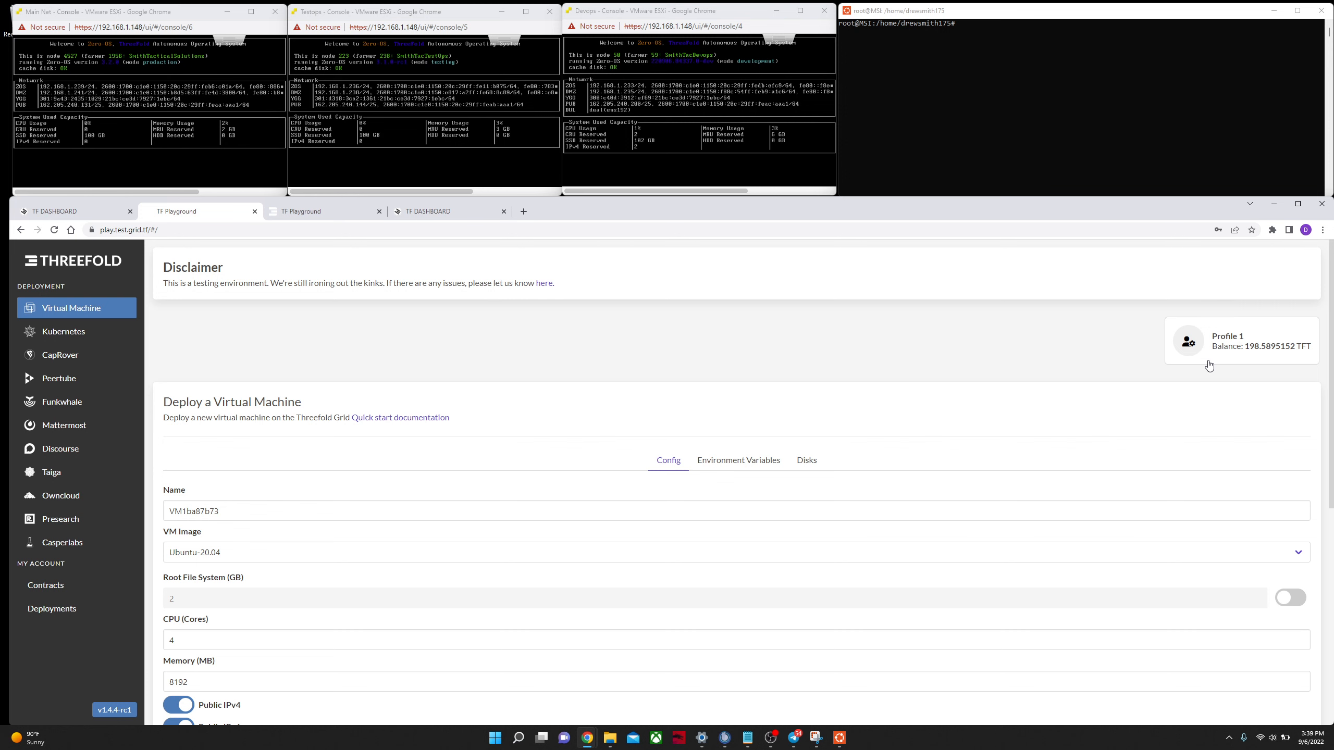
Step: Switch to the devnet playground tab
click(301, 216)
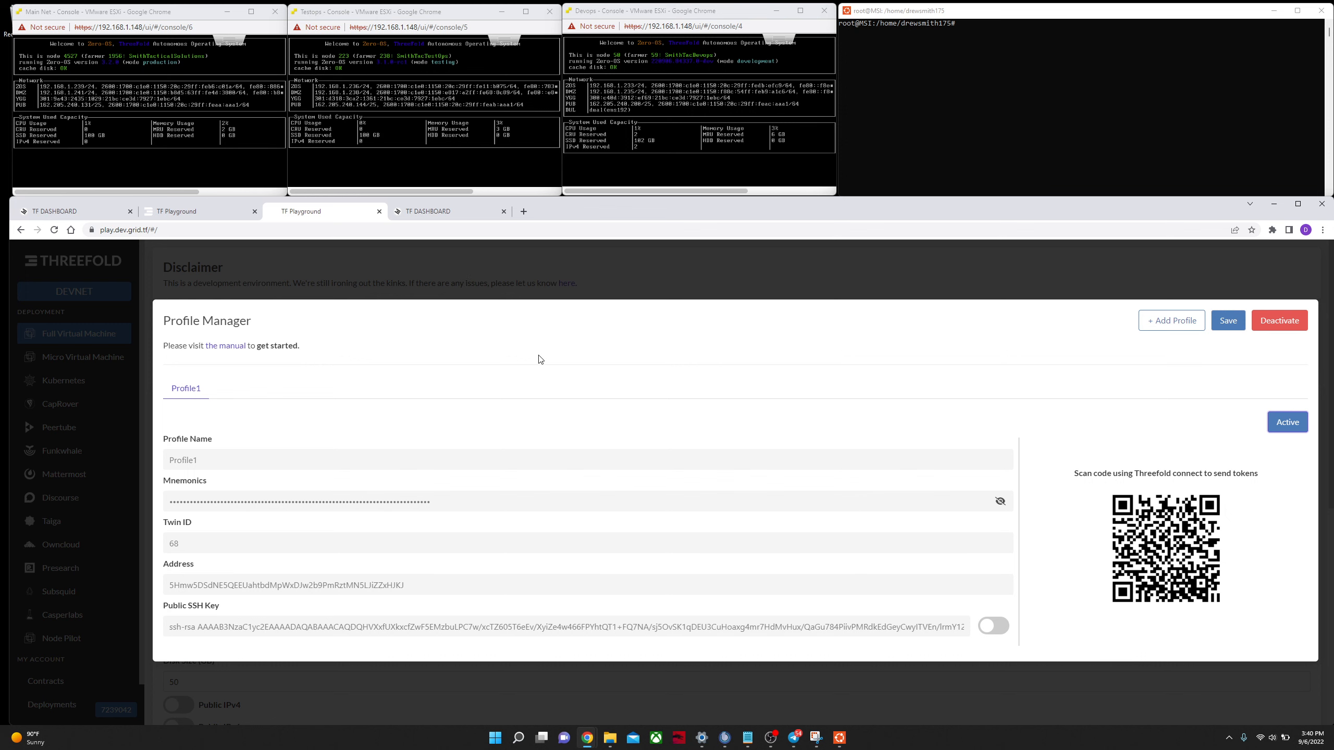
Step: On the testnet playground, set the virtual machine's CPU to 2 cores and memory to 4096 MB
click(192, 212)
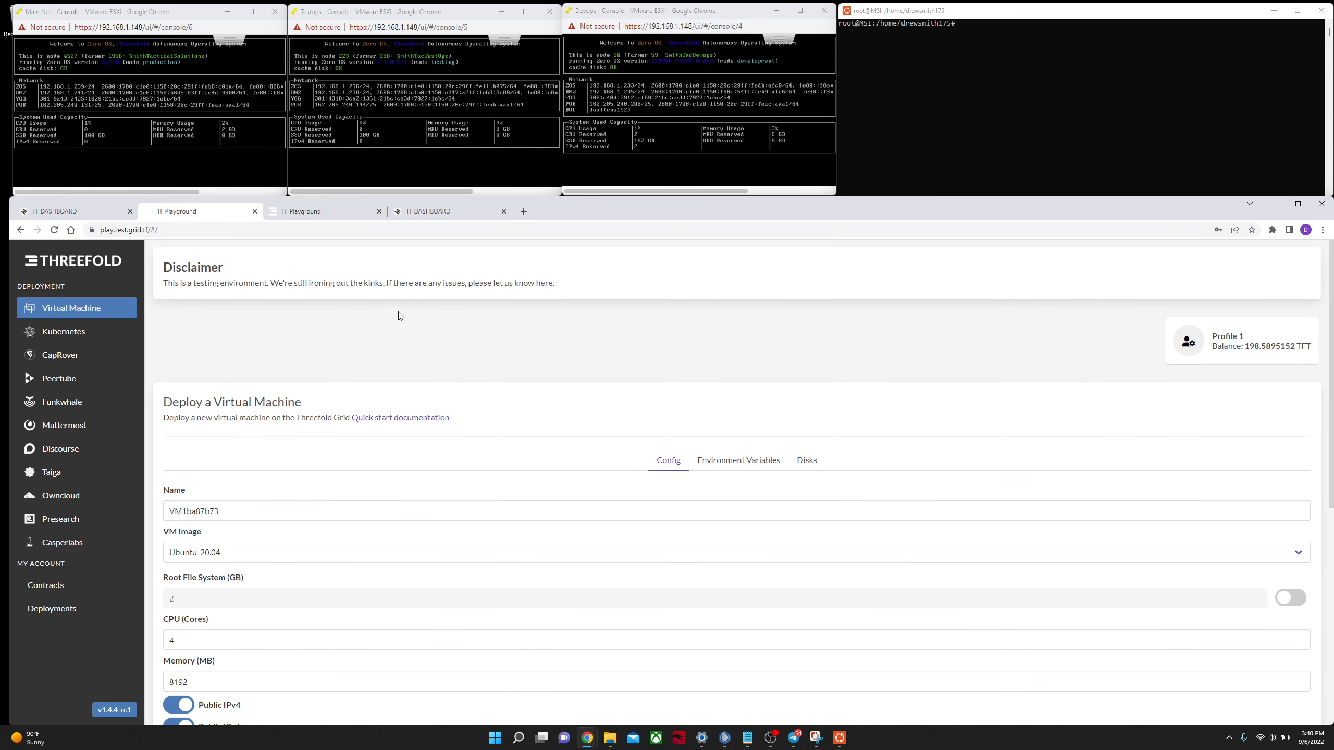
scroll(409, 318, down, 1)
scroll(386, 383, down, 1)
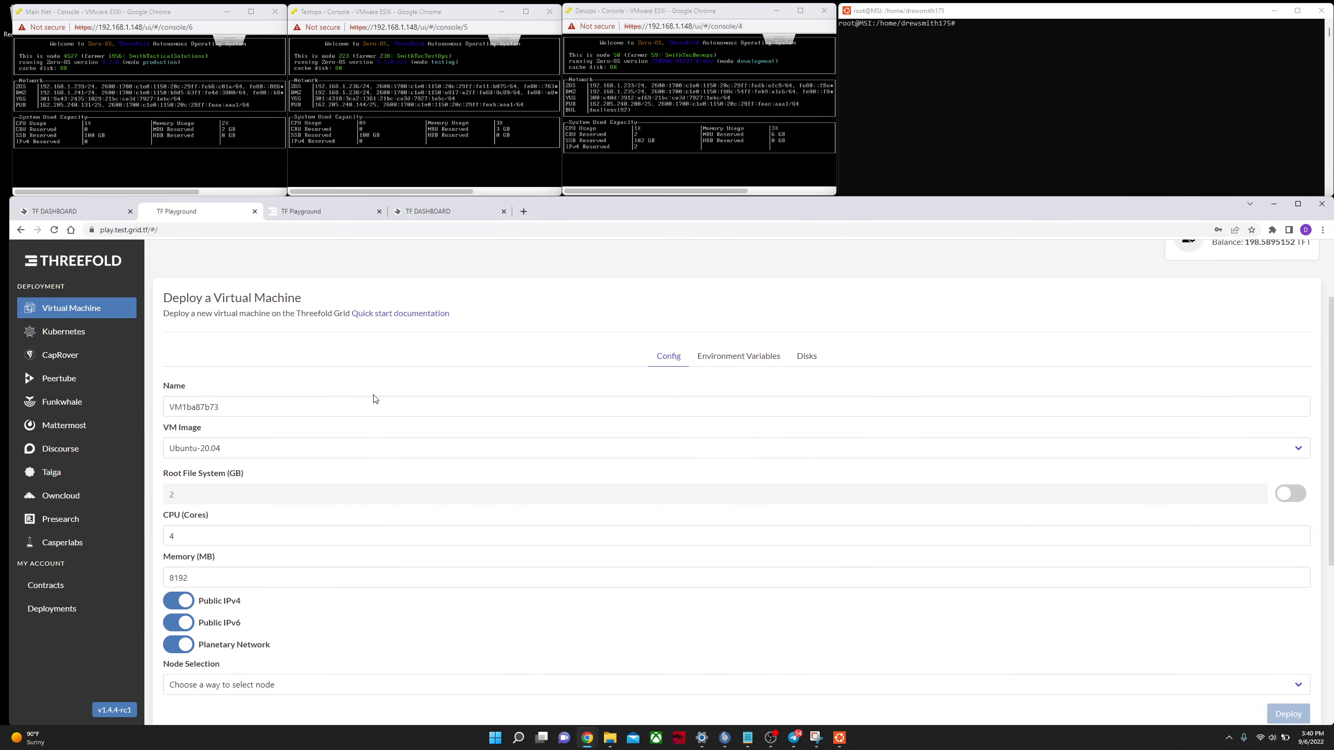
double_click(231, 535)
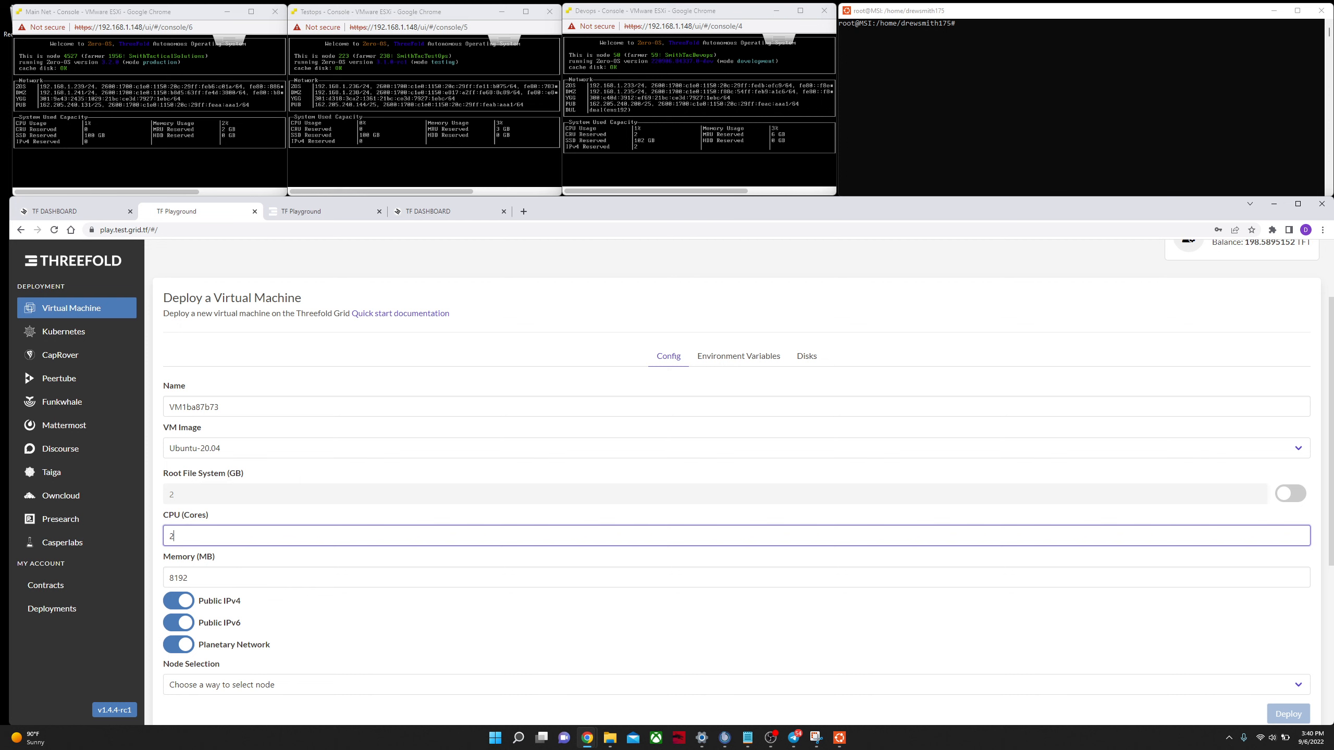
double_click(221, 577)
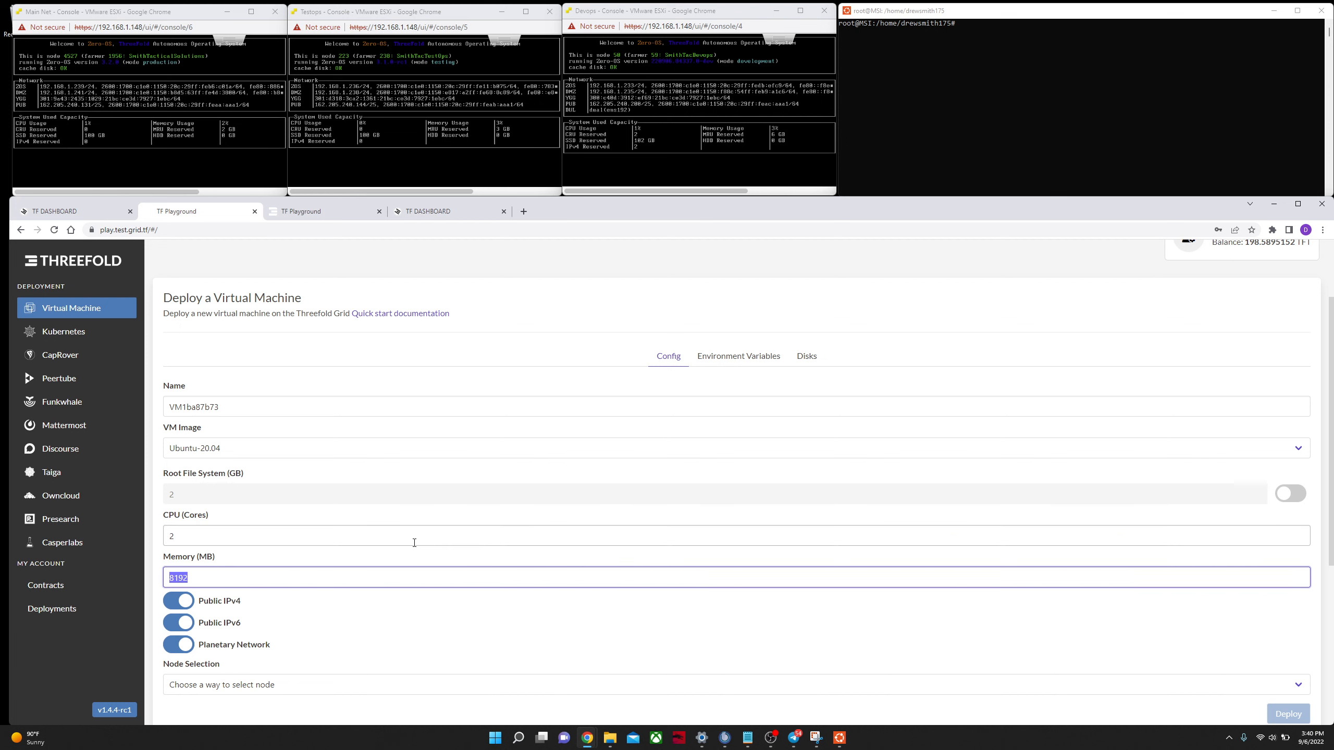
text(4096)
Step: Choose manual node selection and enter node ID 223 for the virtual machine
scroll(258, 553, down, 1)
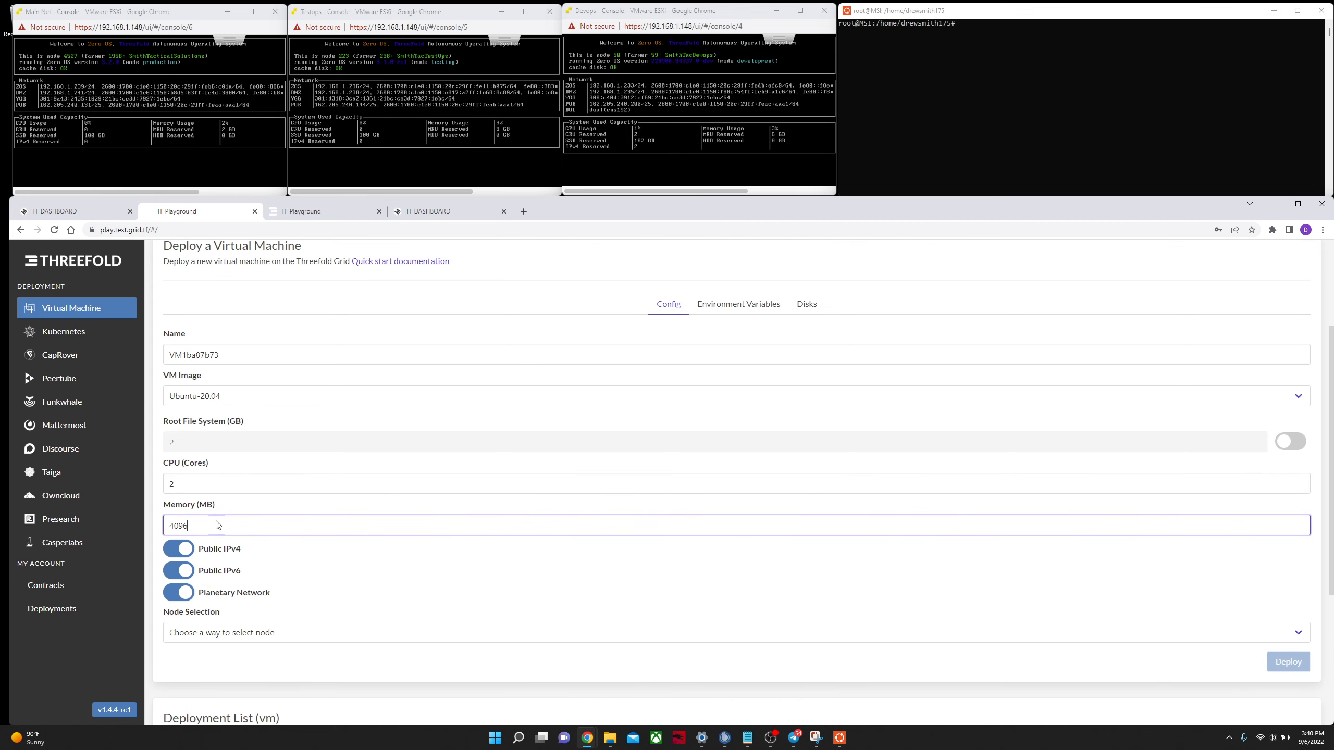
scroll(237, 499, up, 1)
scroll(259, 471, down, 1)
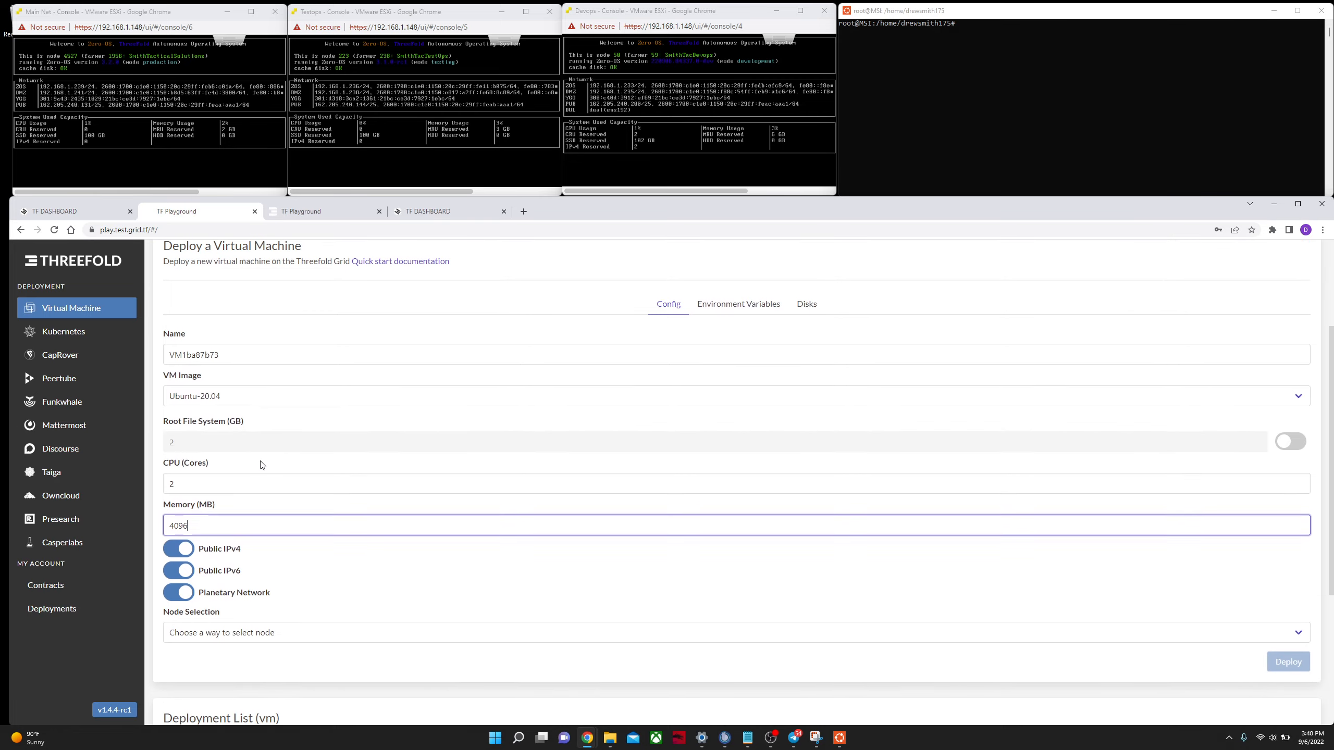
click(204, 632)
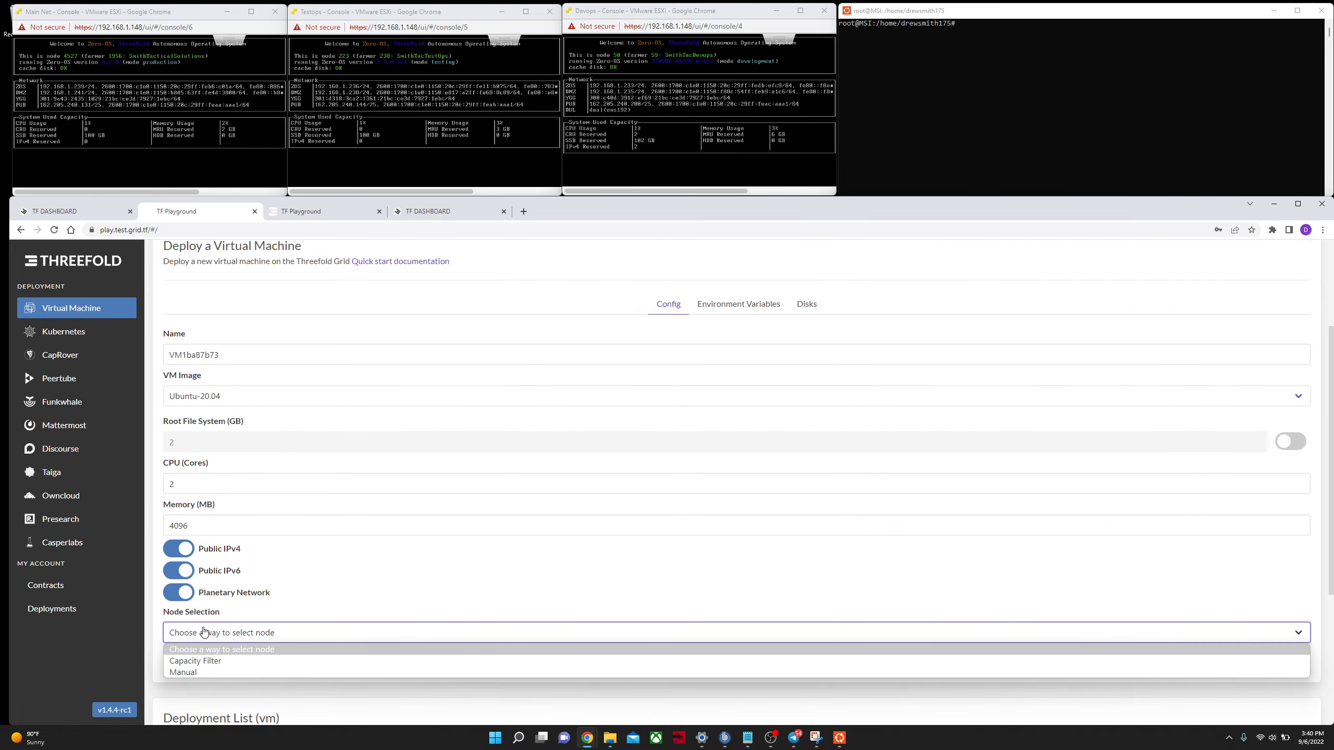
click(200, 673)
click(224, 678)
text(223)
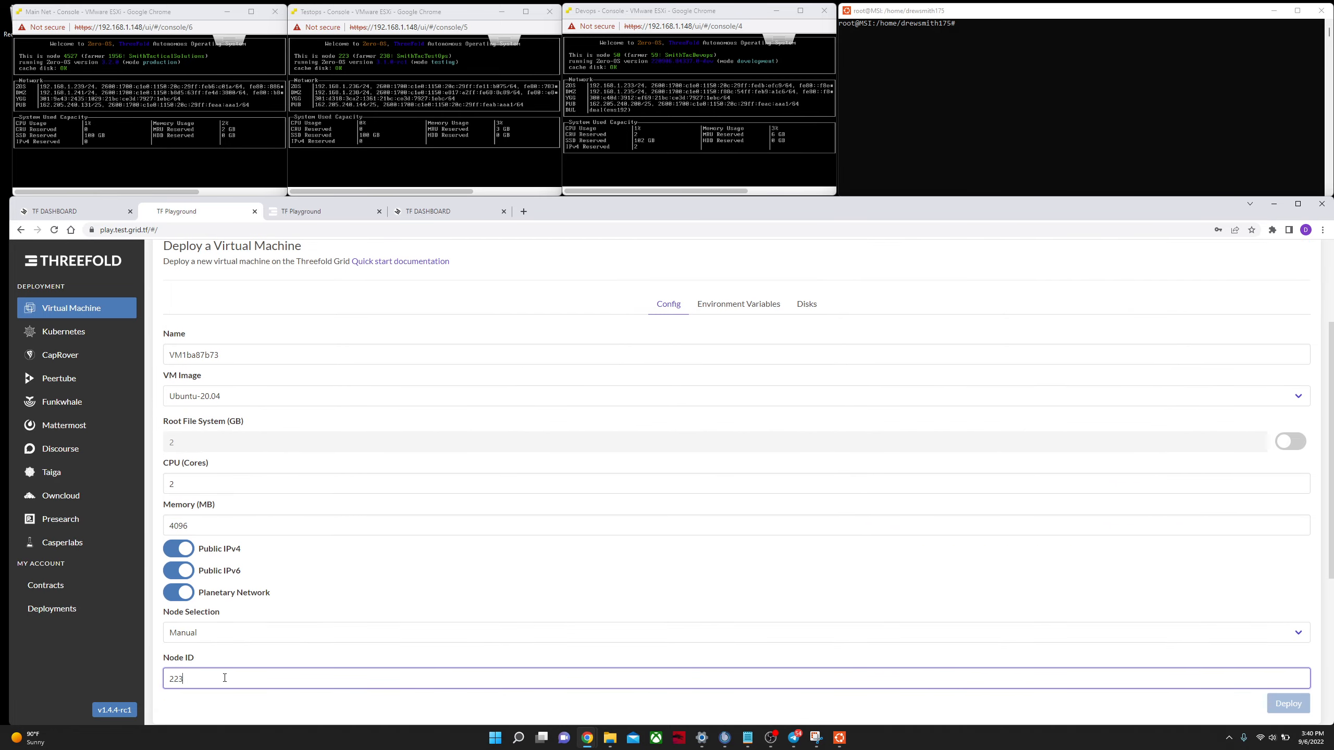
Step: Deploy the virtual machine and review its deployment details
scroll(412, 478, down, 2)
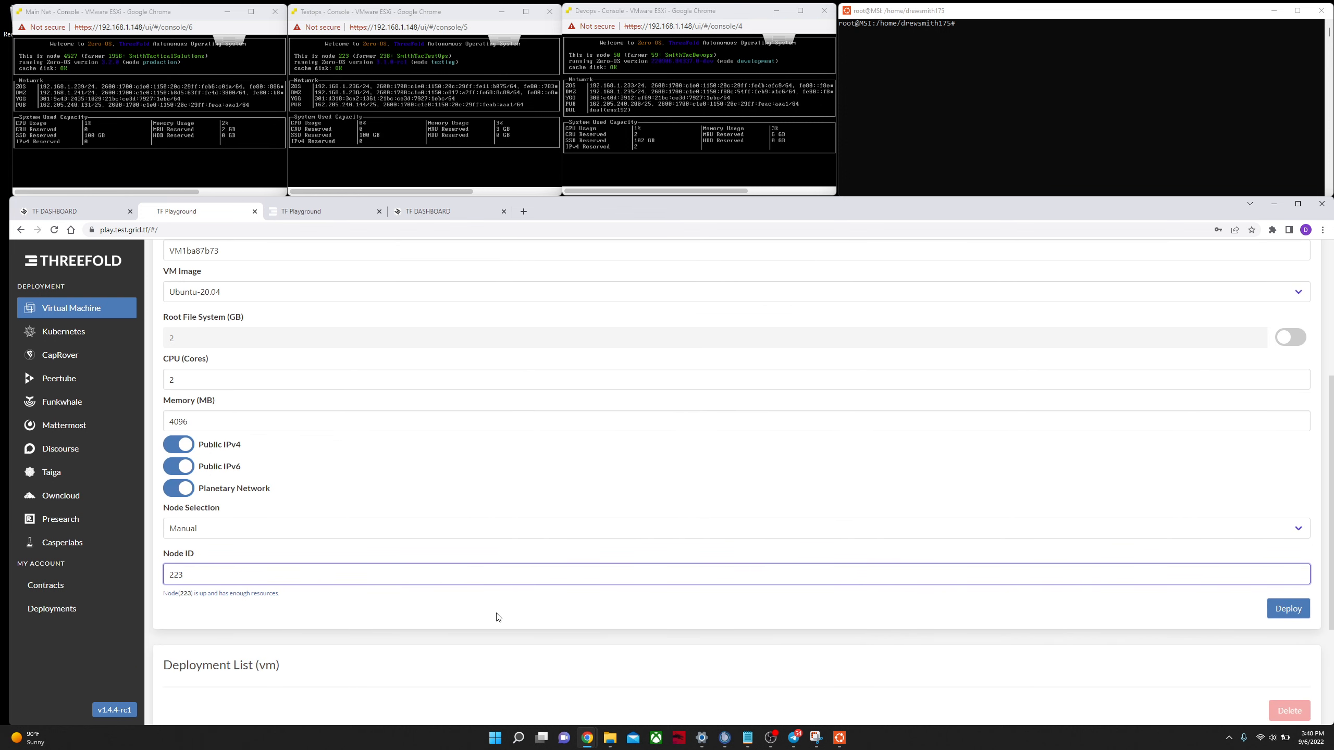
click(1291, 611)
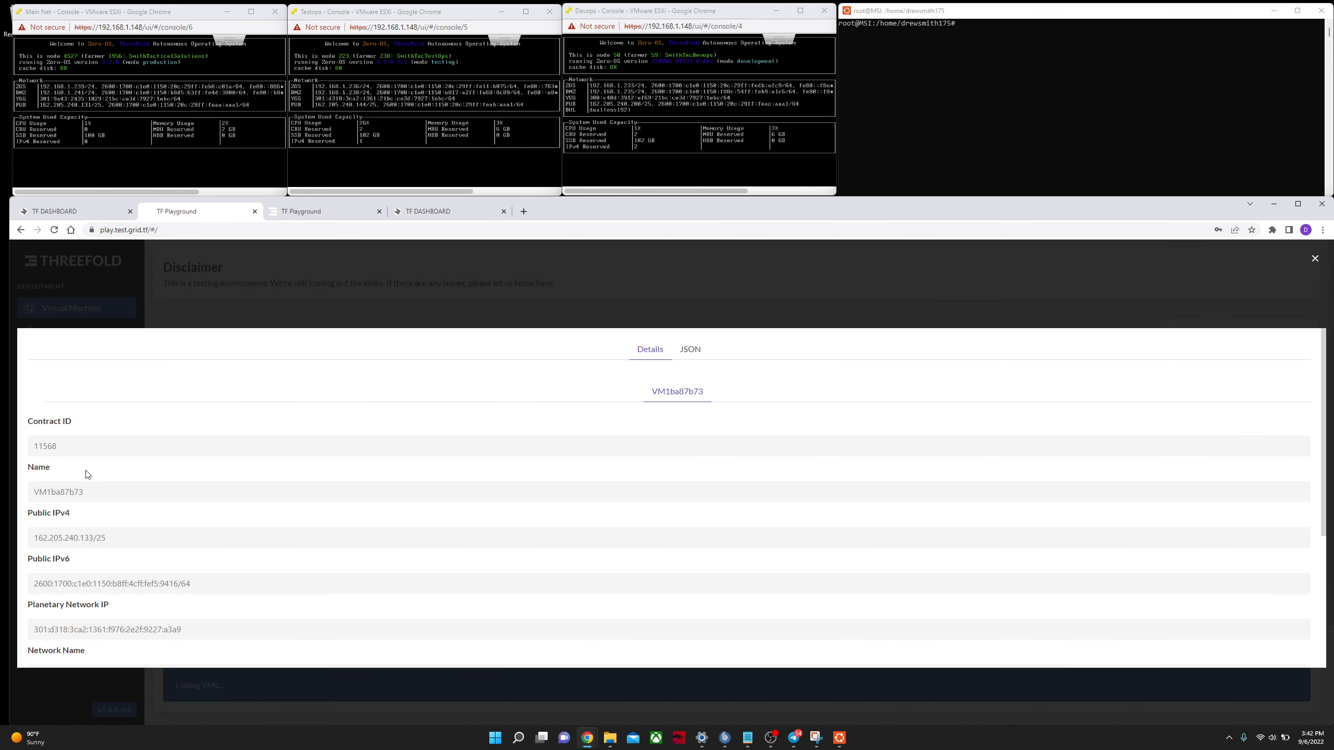
scroll(108, 466, down, 3)
scroll(83, 437, down, 2)
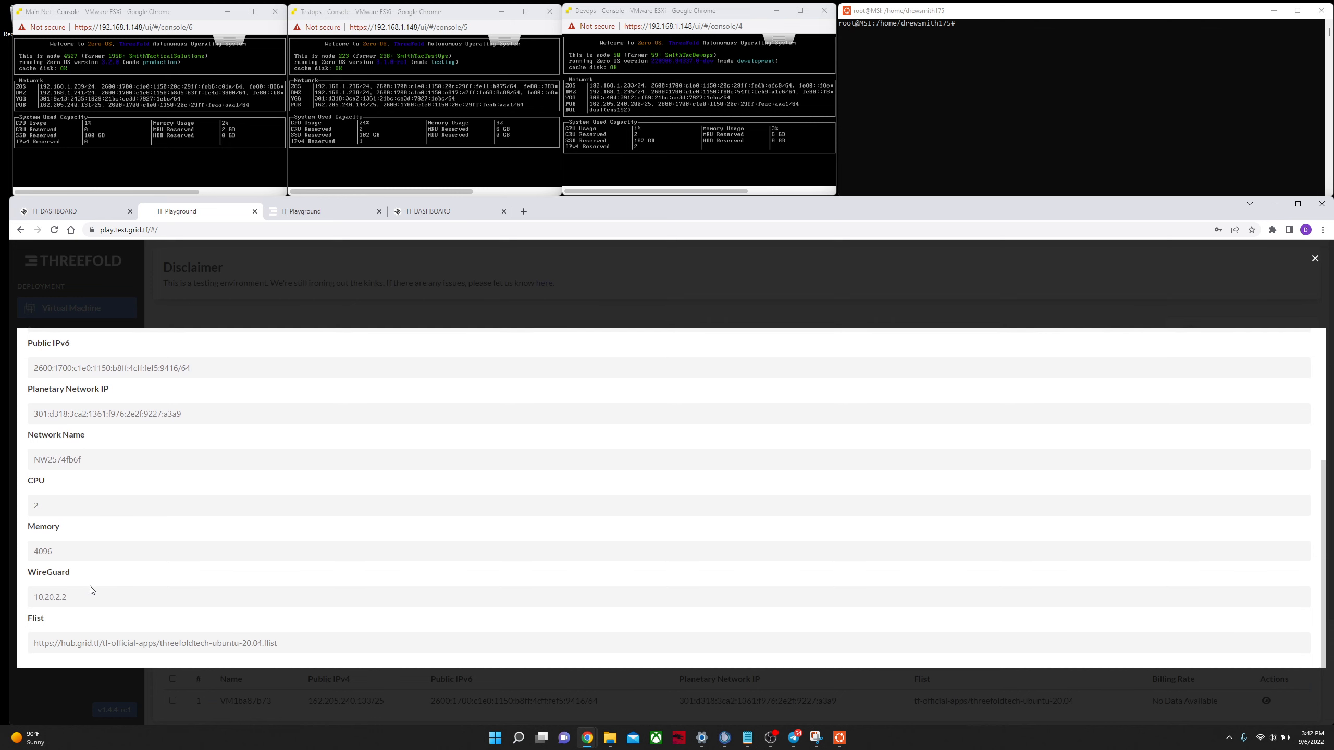
scroll(84, 496, up, 5)
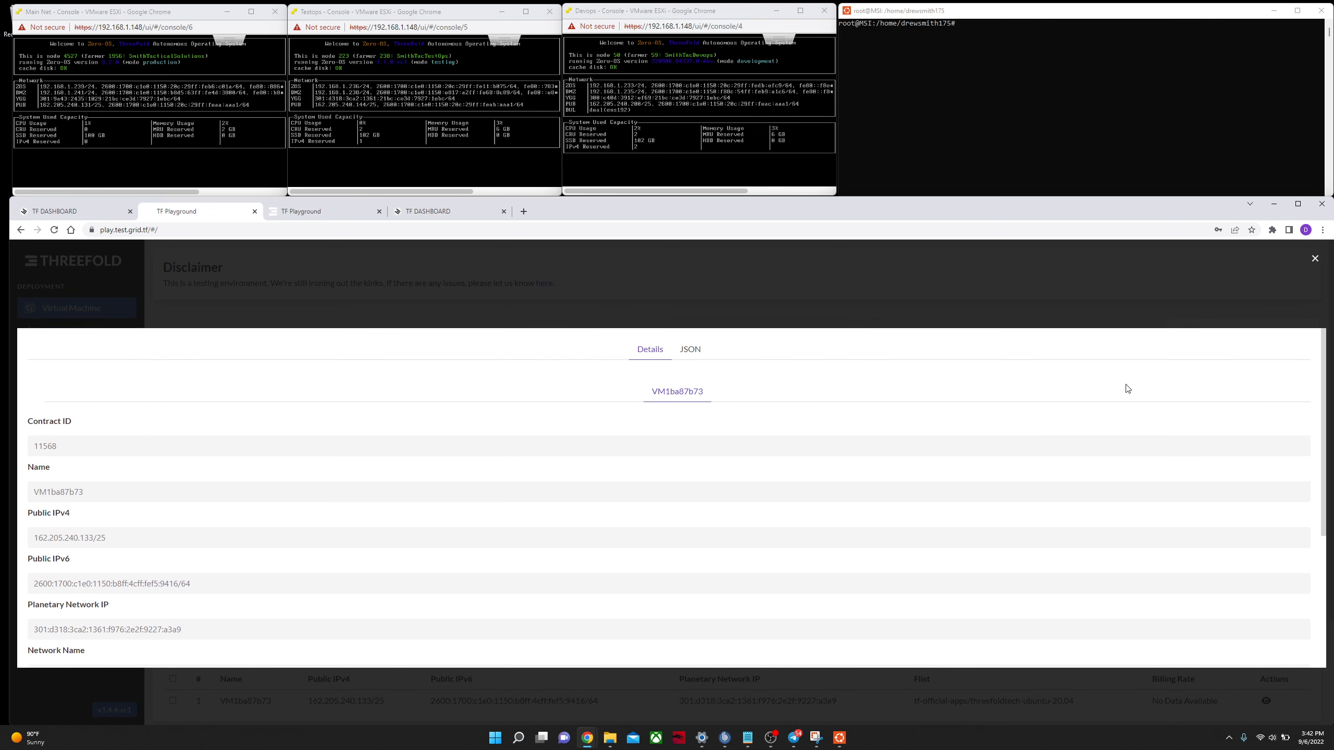
Step: In the terminal, SSH into the virtual machine at its public IPv4 address 162.205.240.133
click(1022, 94)
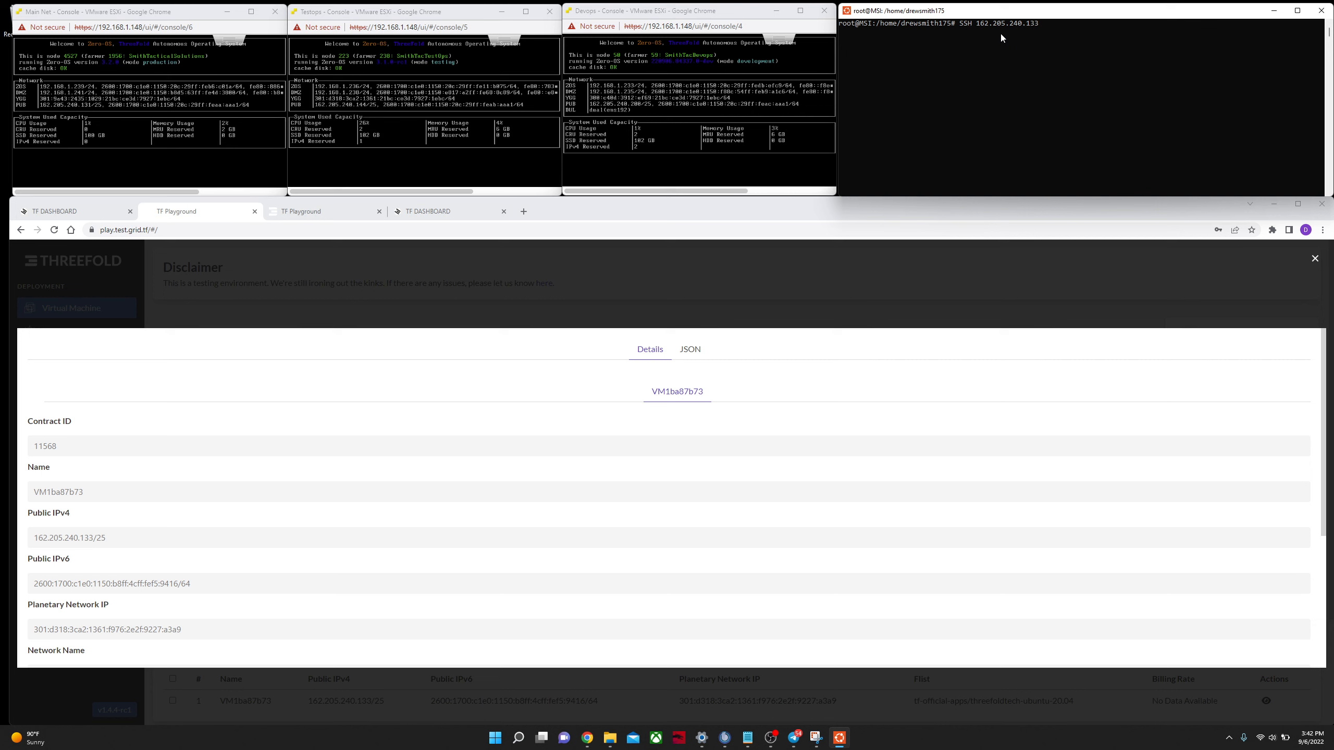
key(Return)
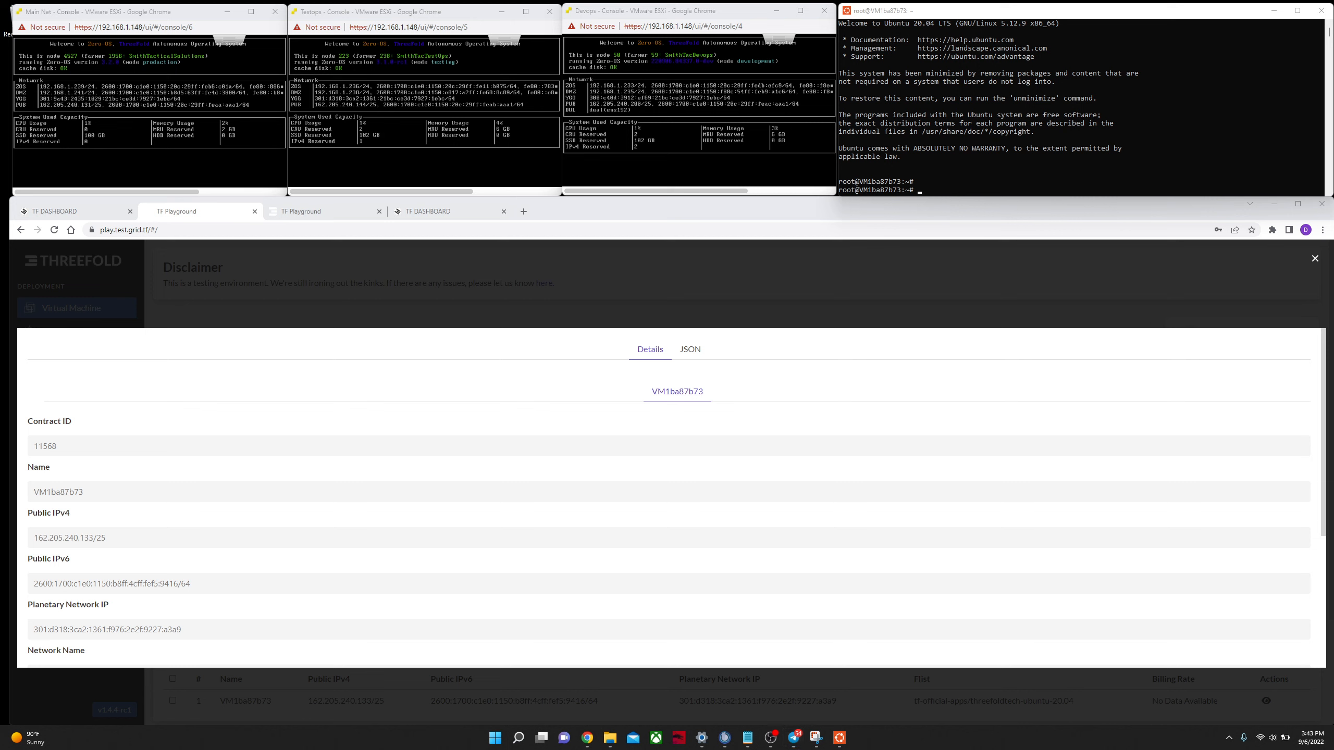
Step: Paste and run commands to download, extract and run the Ookla speedtest CLI, accepting its licence with yes
click(932, 196)
text(wget https://install.speedtest.net/app/cli/ookla-speedtest-1.1.1-linux-x86_64.tgz -speedtest-1.1.1-linux-x86_64.tgz ./speedtest)
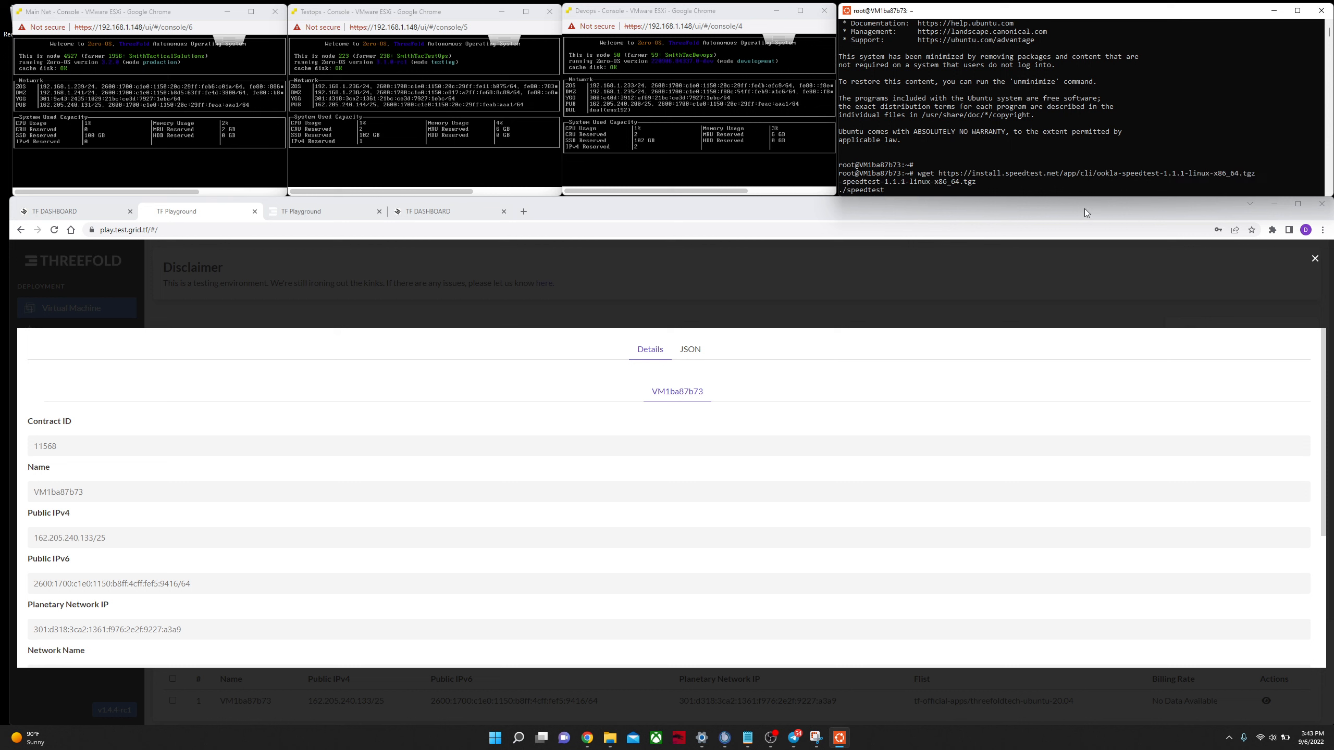
key(Return)
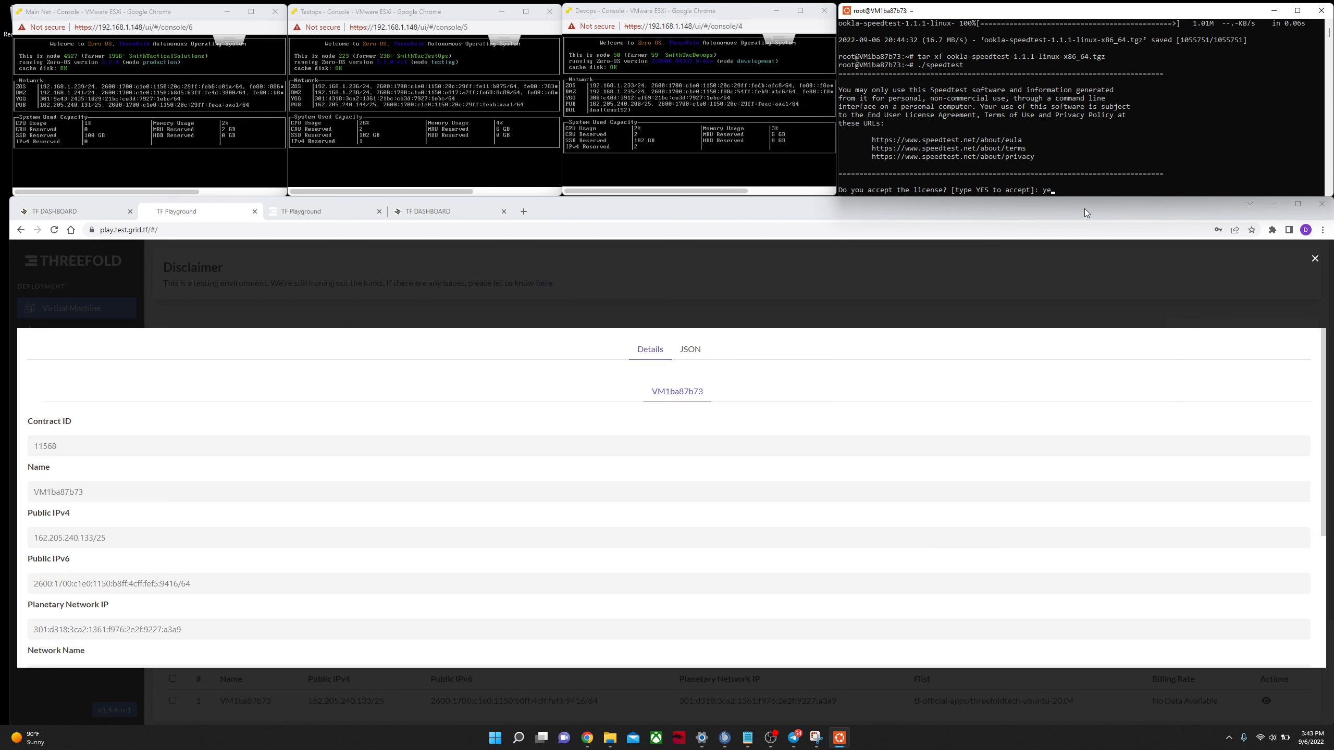
text(s)
key(Return)
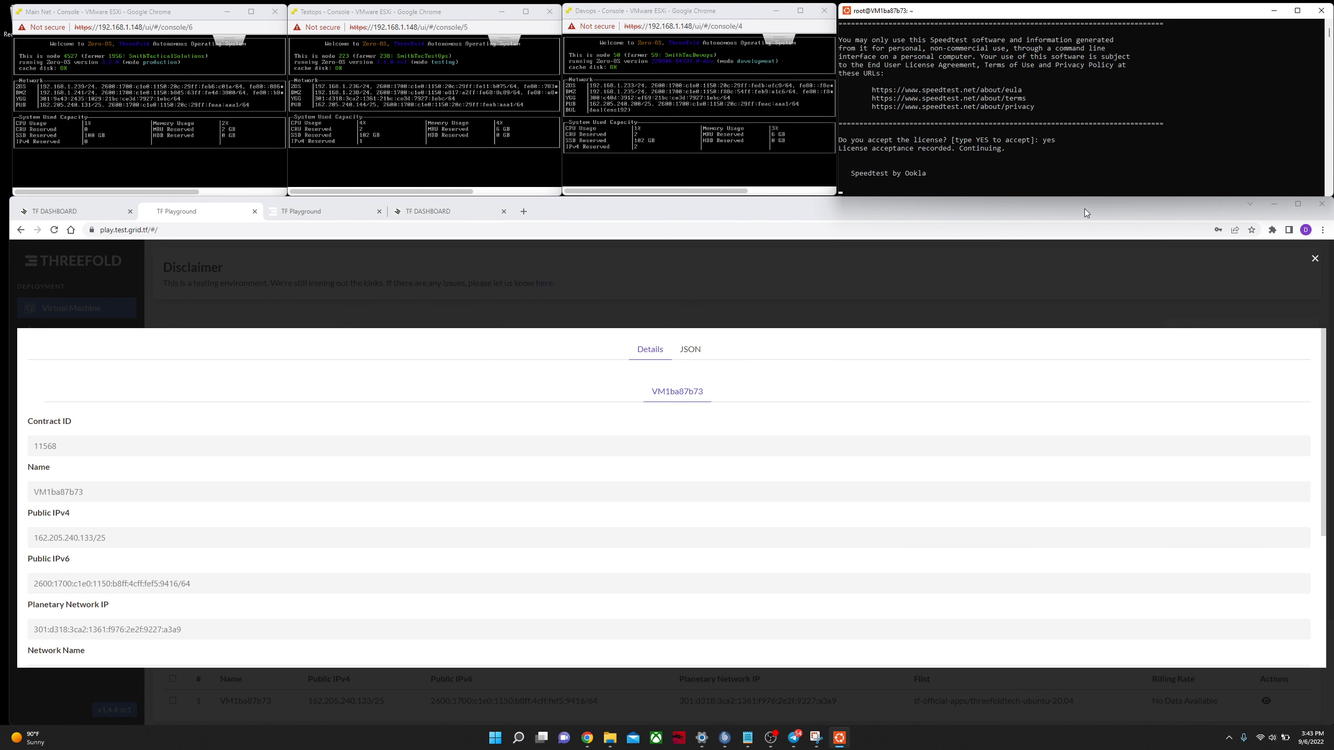